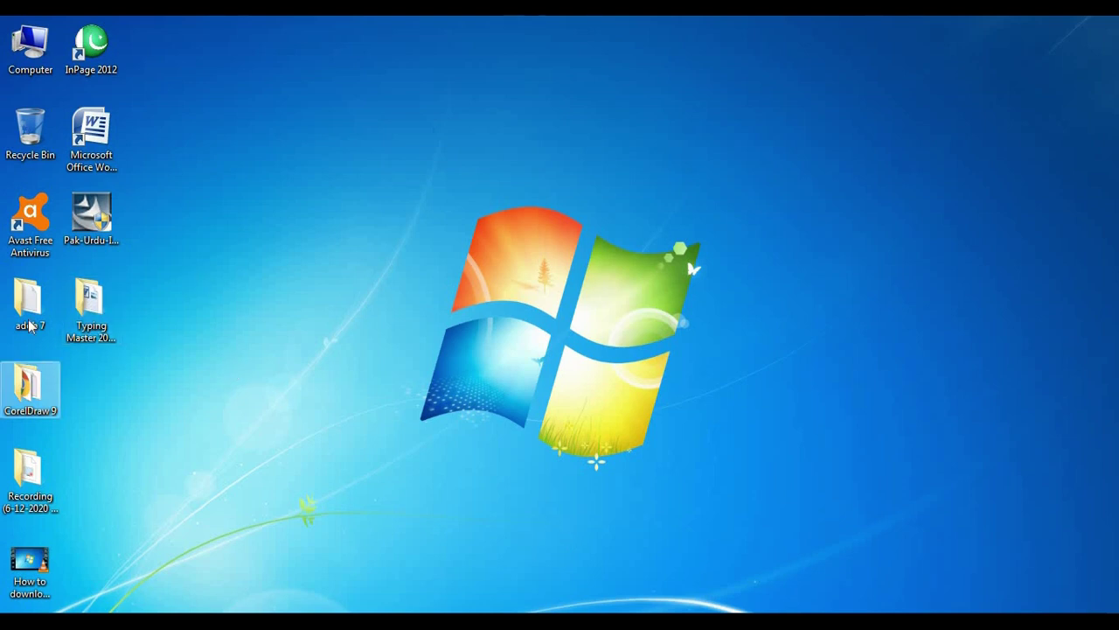
Step: Open the Adobe Photoshop 7.0 folder inside the adob 7 folder on the desktop
mouse_move(35, 333)
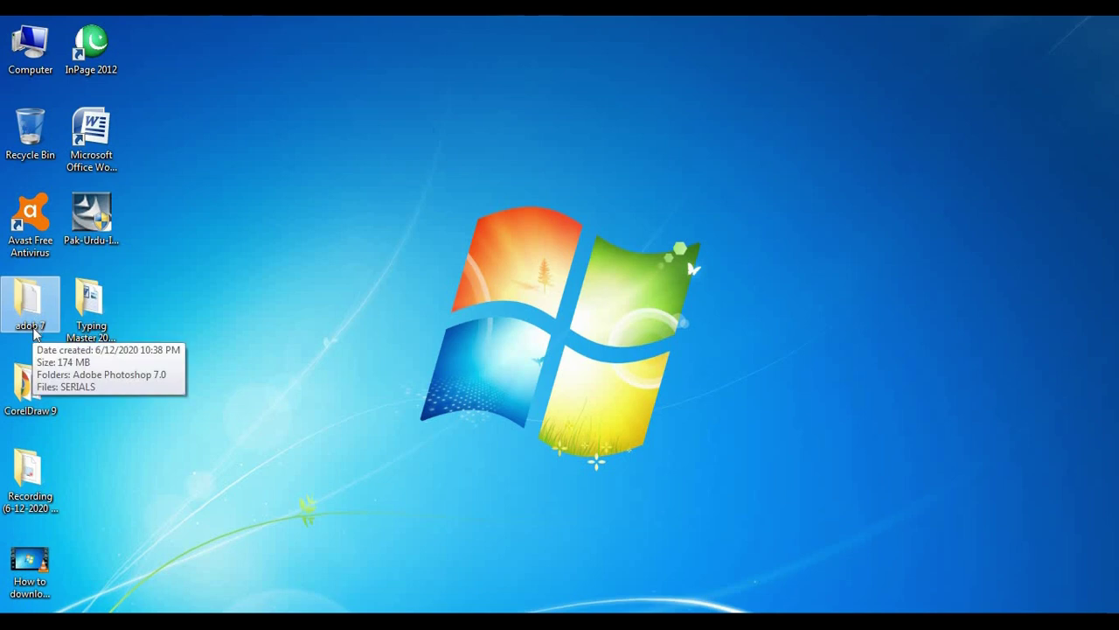
double_click(38, 333)
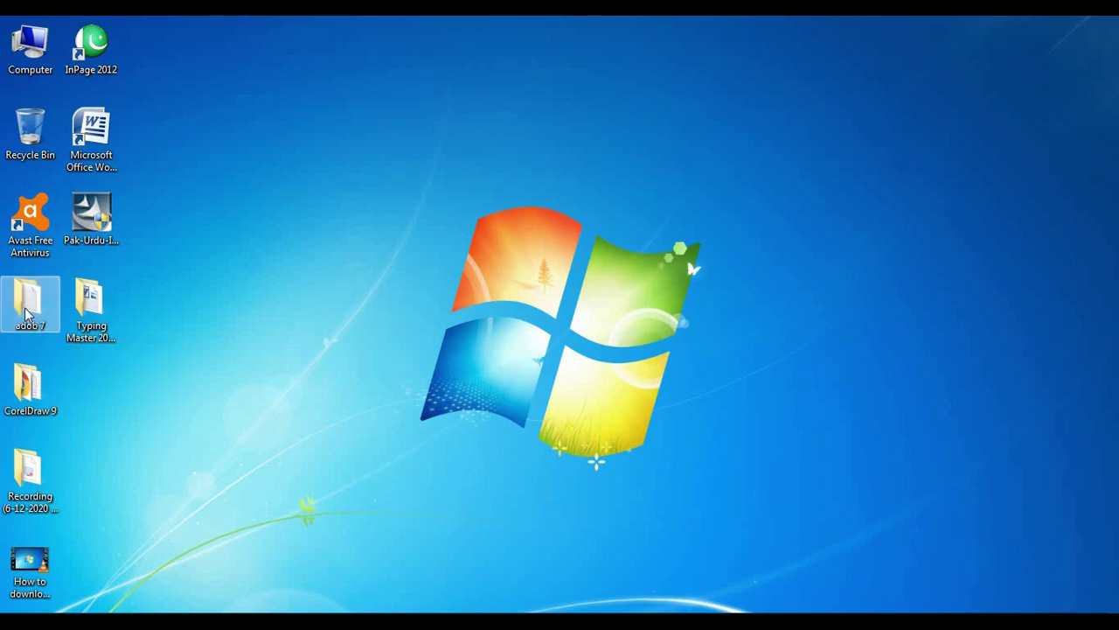
click(853, 94)
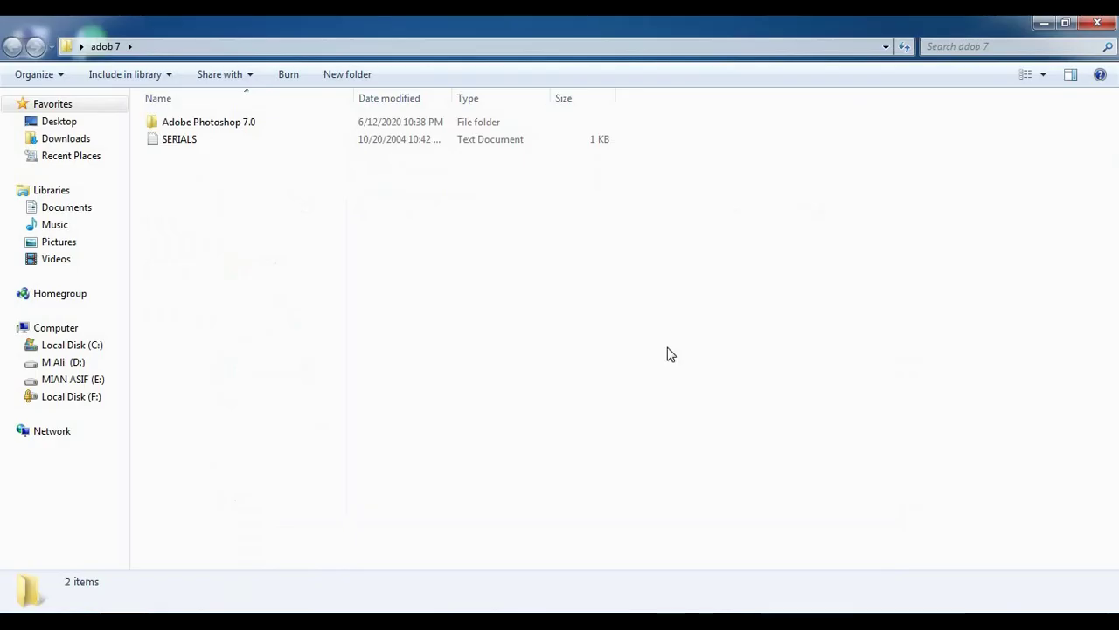
double_click(222, 127)
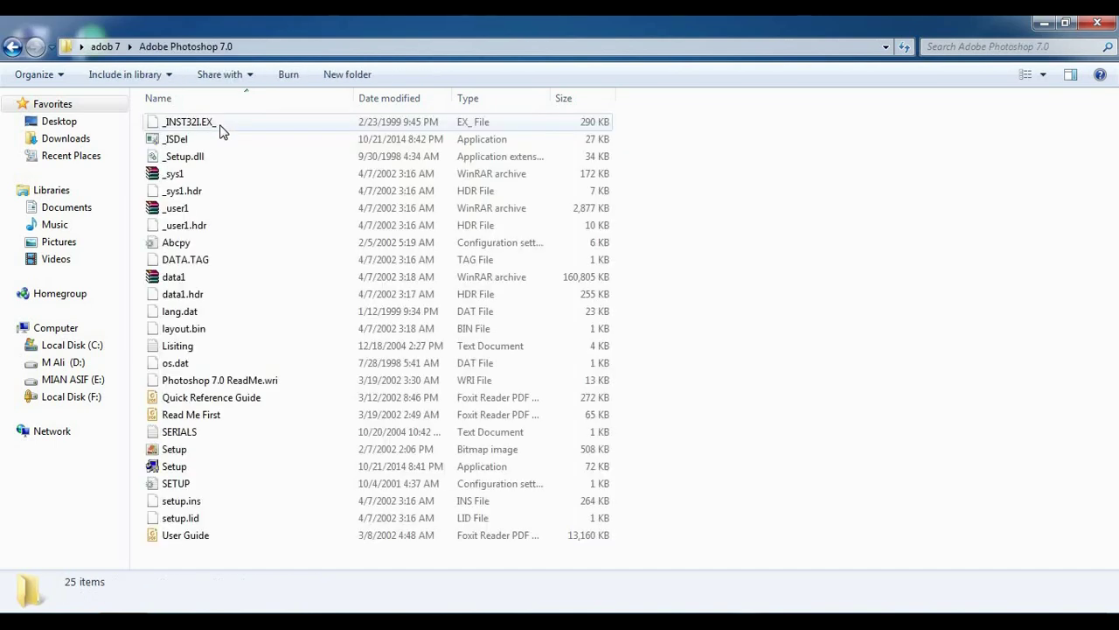
Step: Launch the Setup application from the Adobe Photoshop 7.0 folder
click(192, 466)
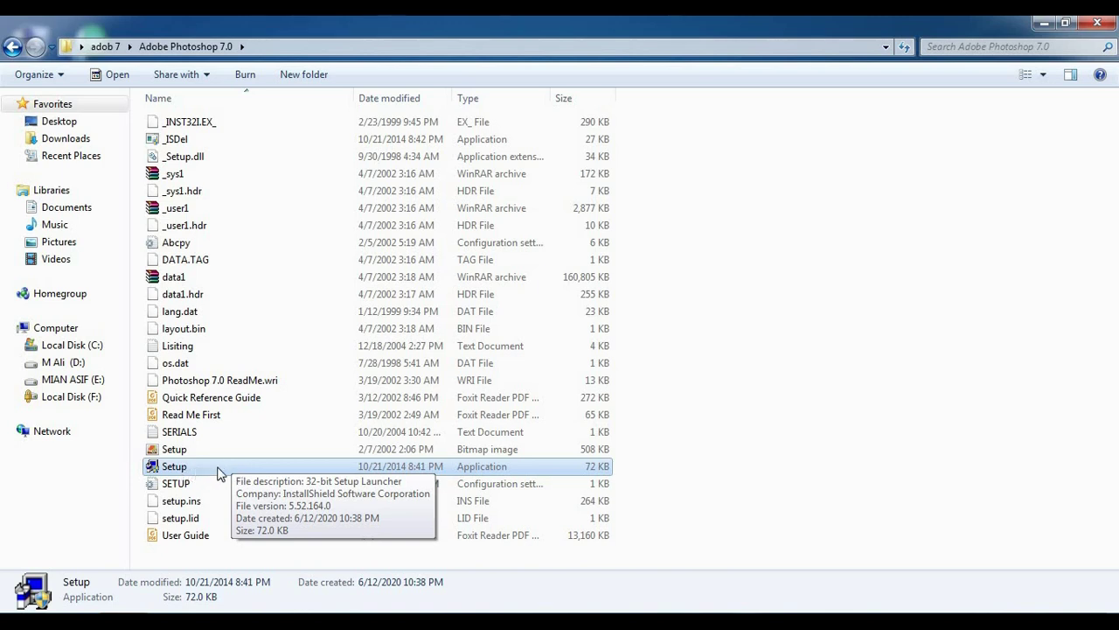
click(179, 474)
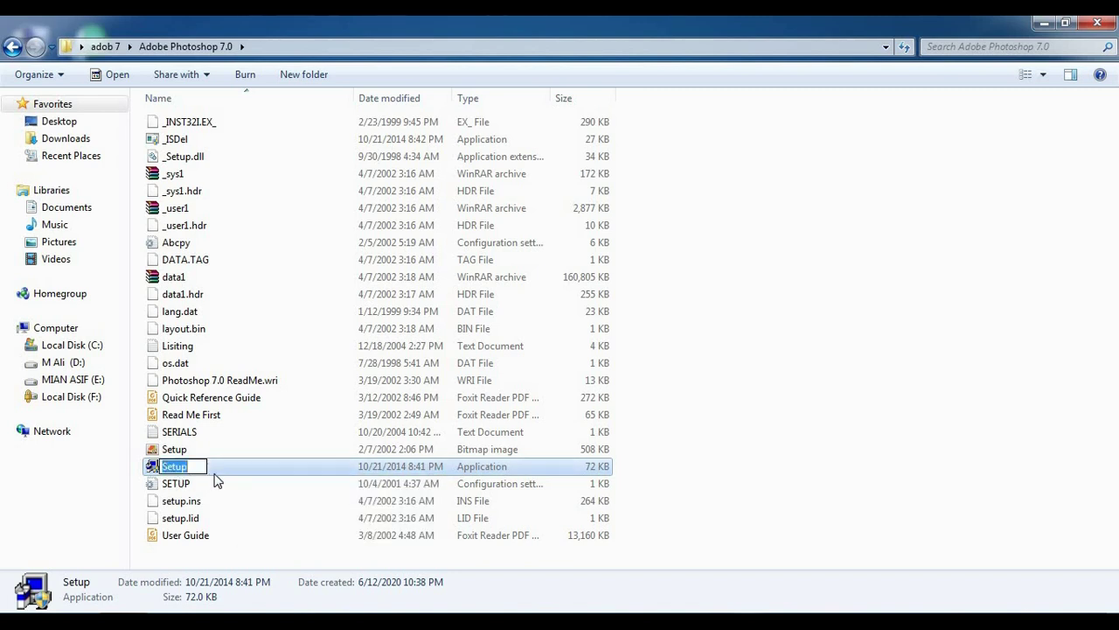
click(213, 486)
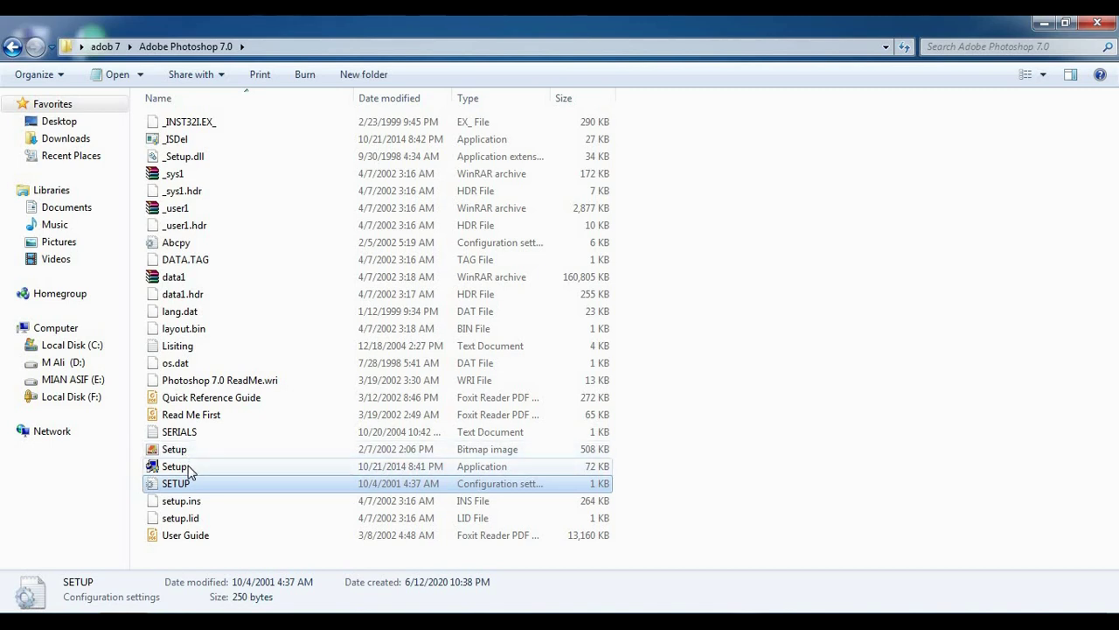
click(188, 470)
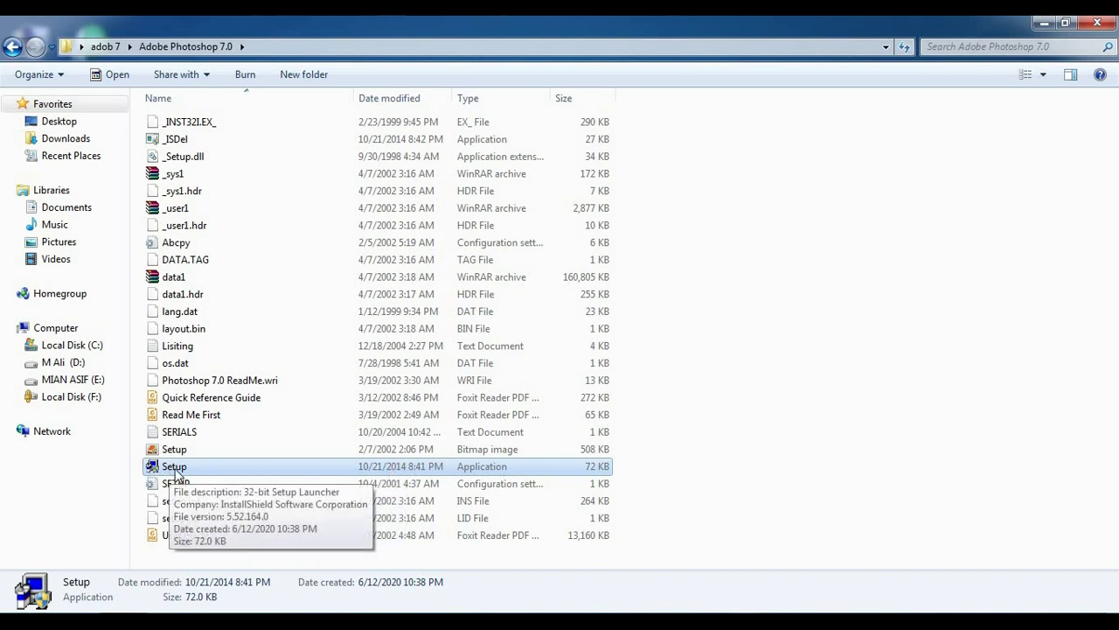
double_click(178, 471)
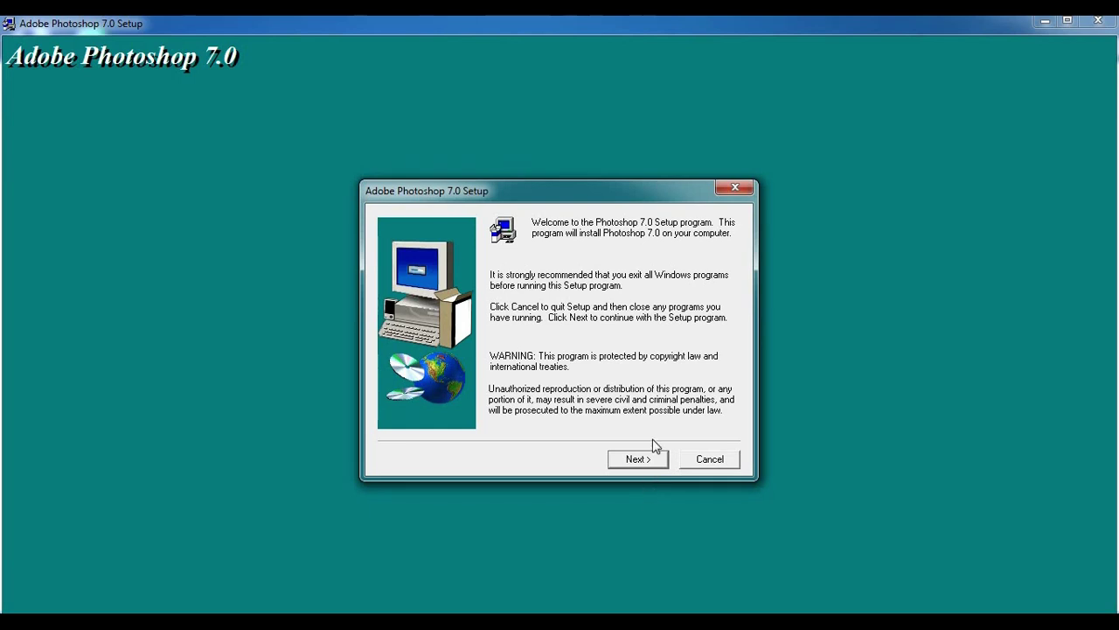
Step: Proceed through the welcome page and accept the software license agreement with US English as its language
click(642, 463)
drag(517, 282, 516, 254)
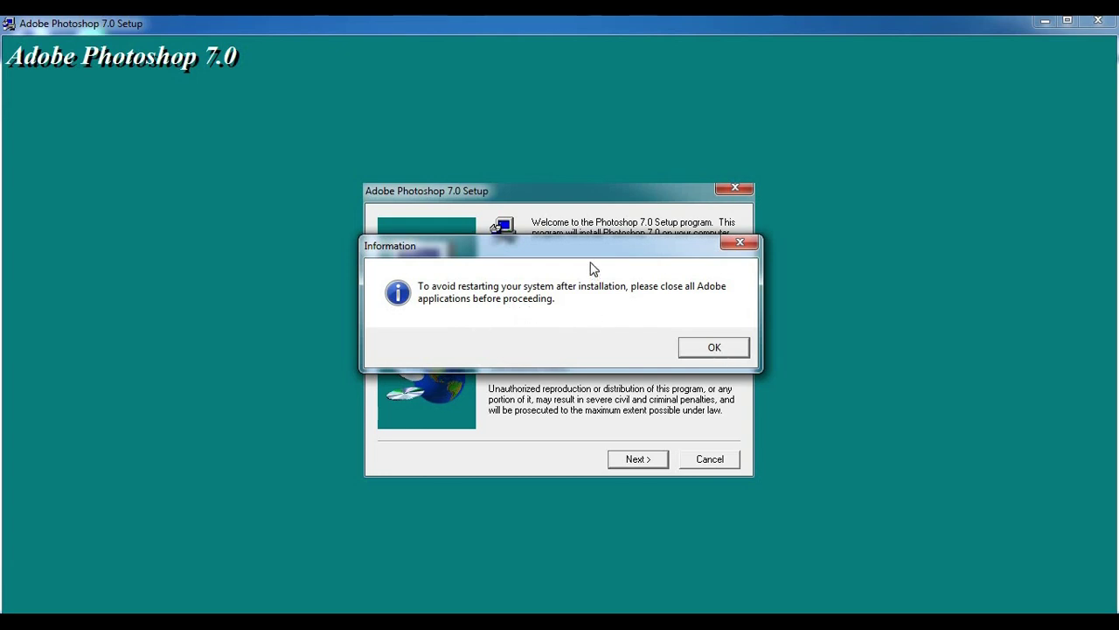
drag(595, 253, 597, 270)
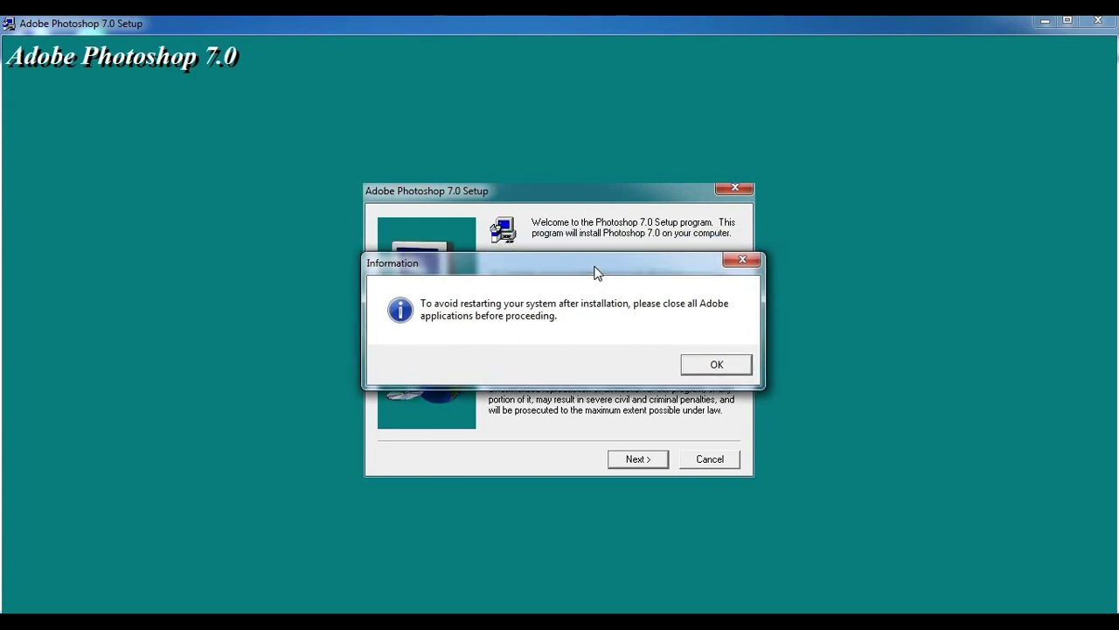
click(718, 365)
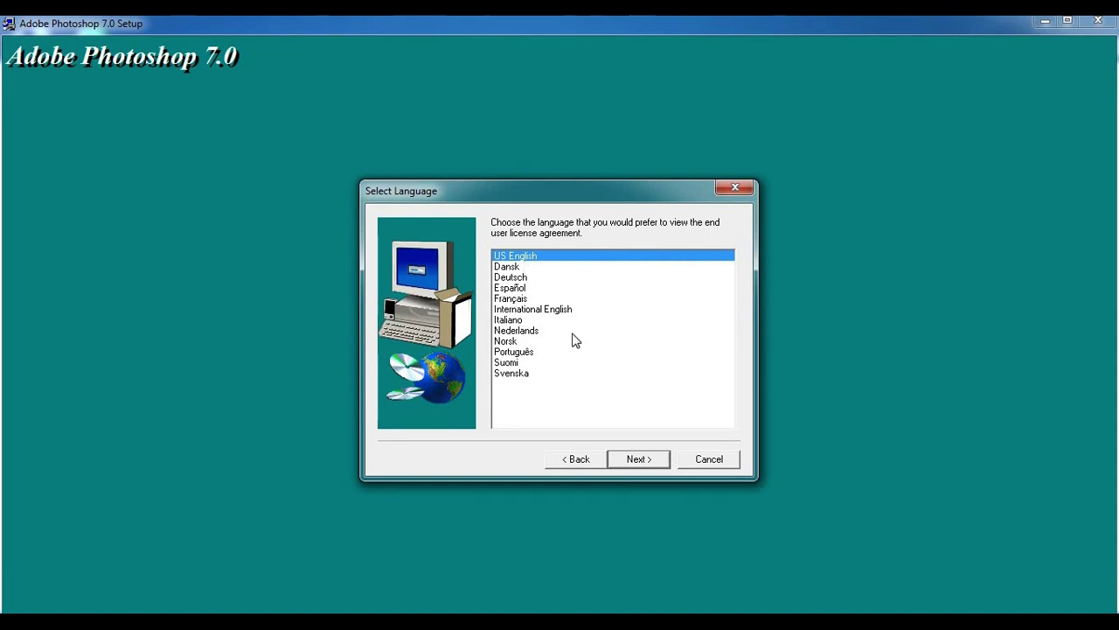
click(645, 464)
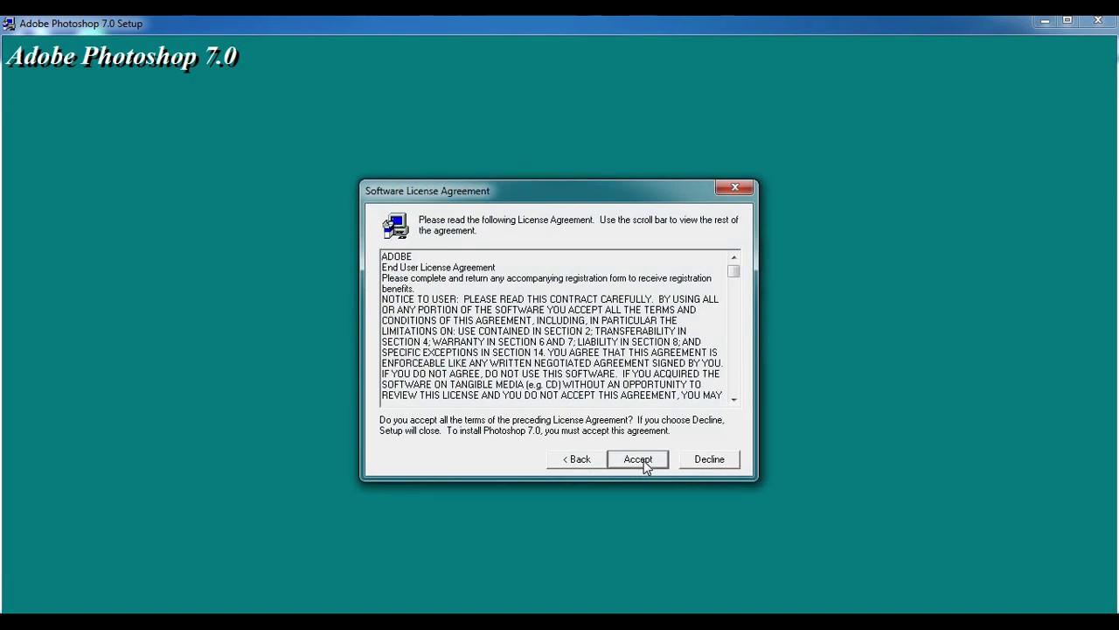
click(639, 459)
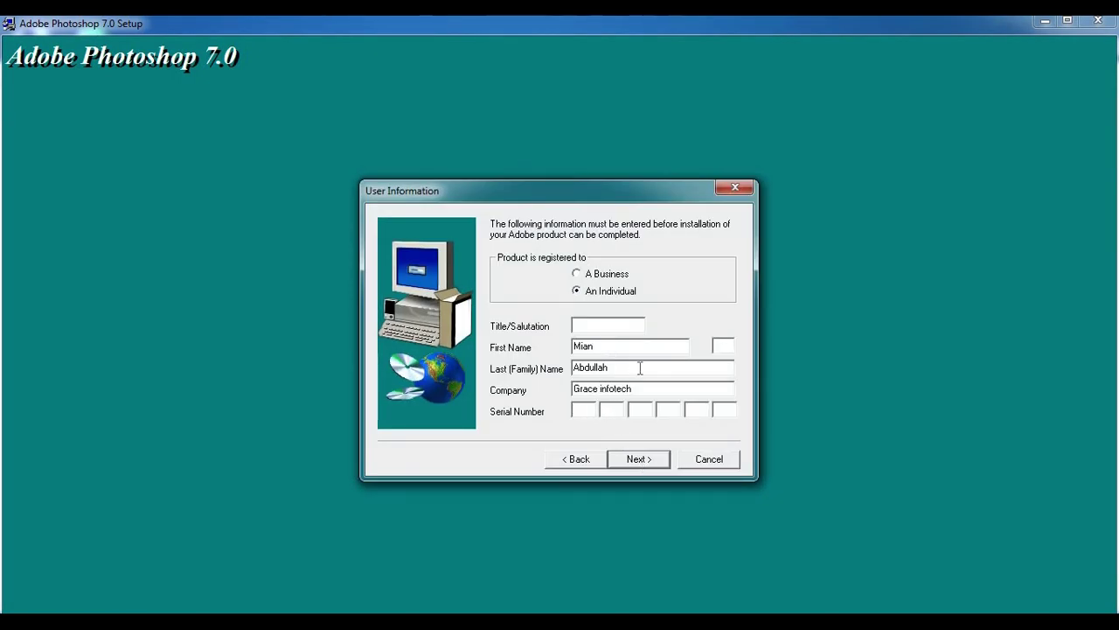
drag(602, 348, 568, 368)
drag(655, 388, 544, 388)
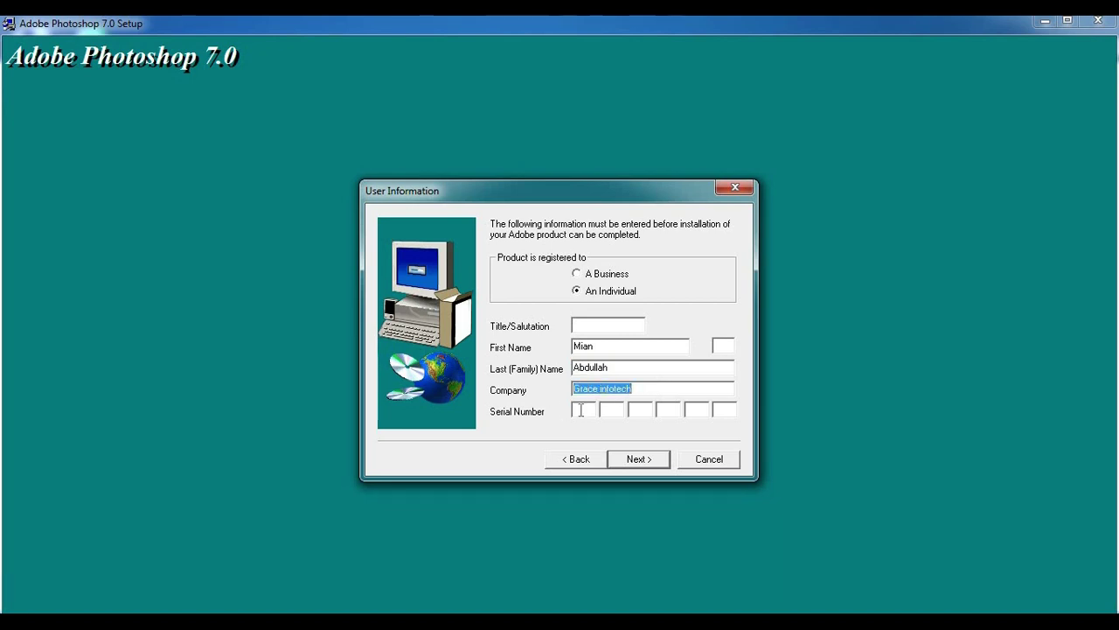
click(583, 411)
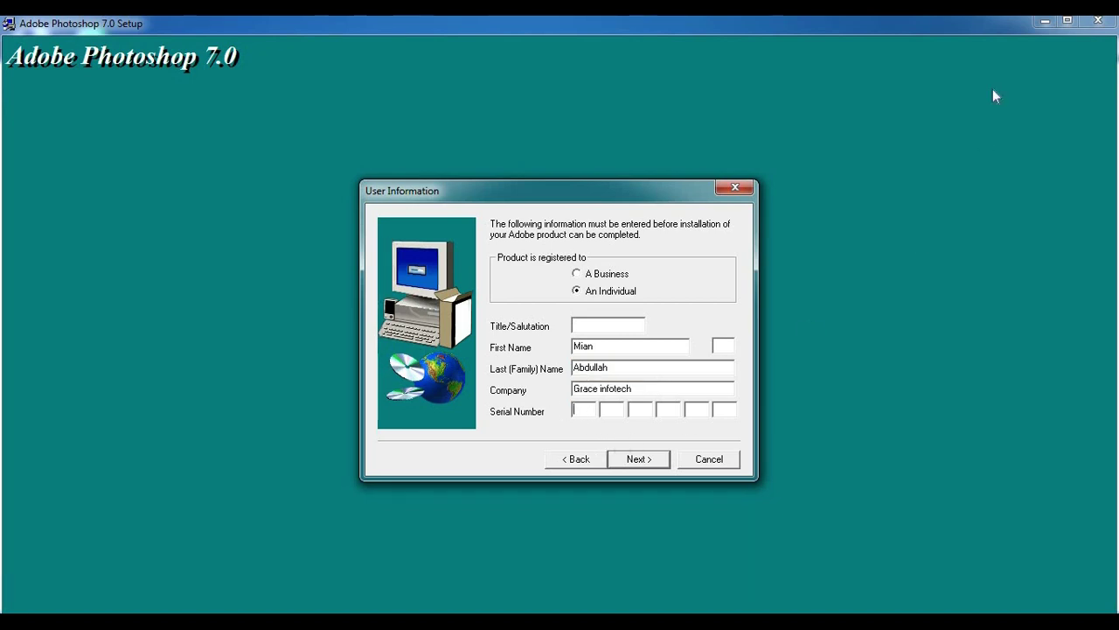
Step: Set the installer aside and copy the Photoshop 7.0 serial number from the SERIALS text document
click(1044, 20)
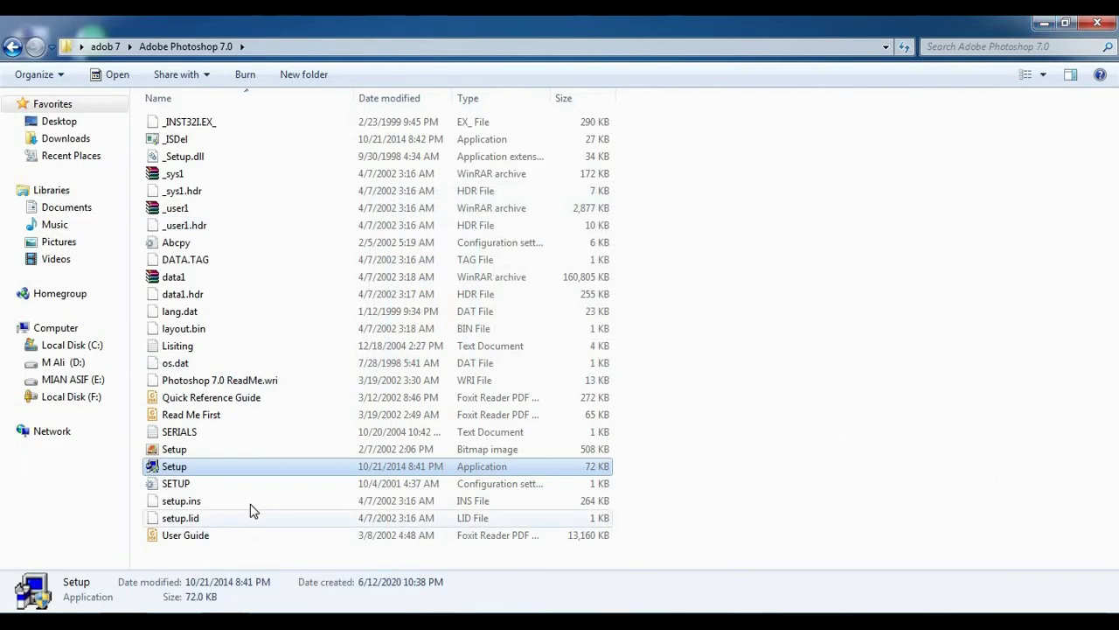
click(194, 437)
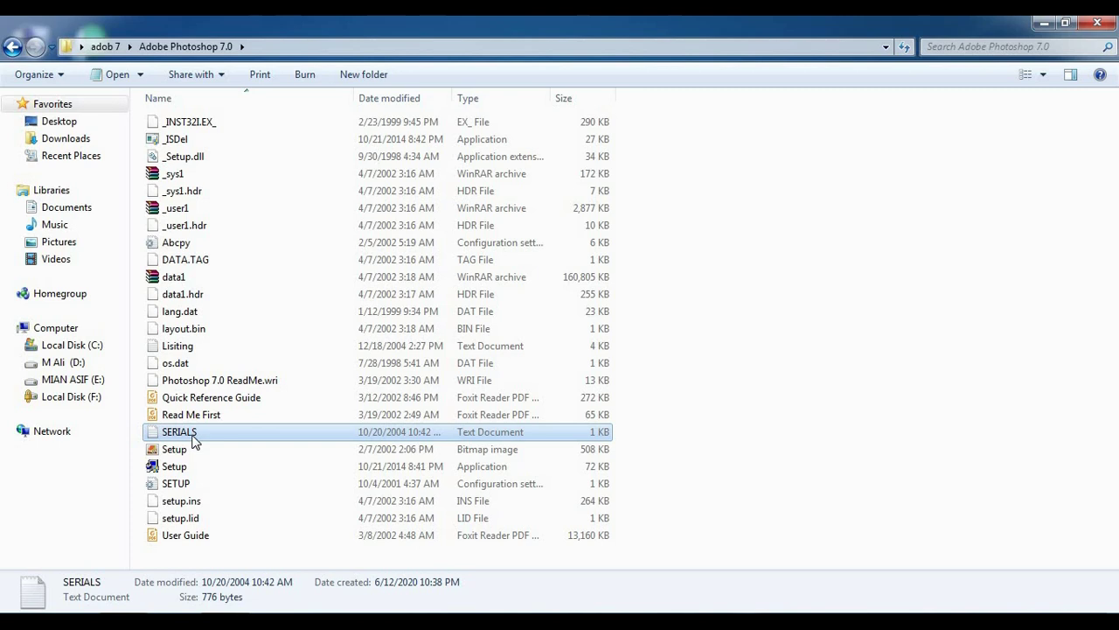
double_click(196, 434)
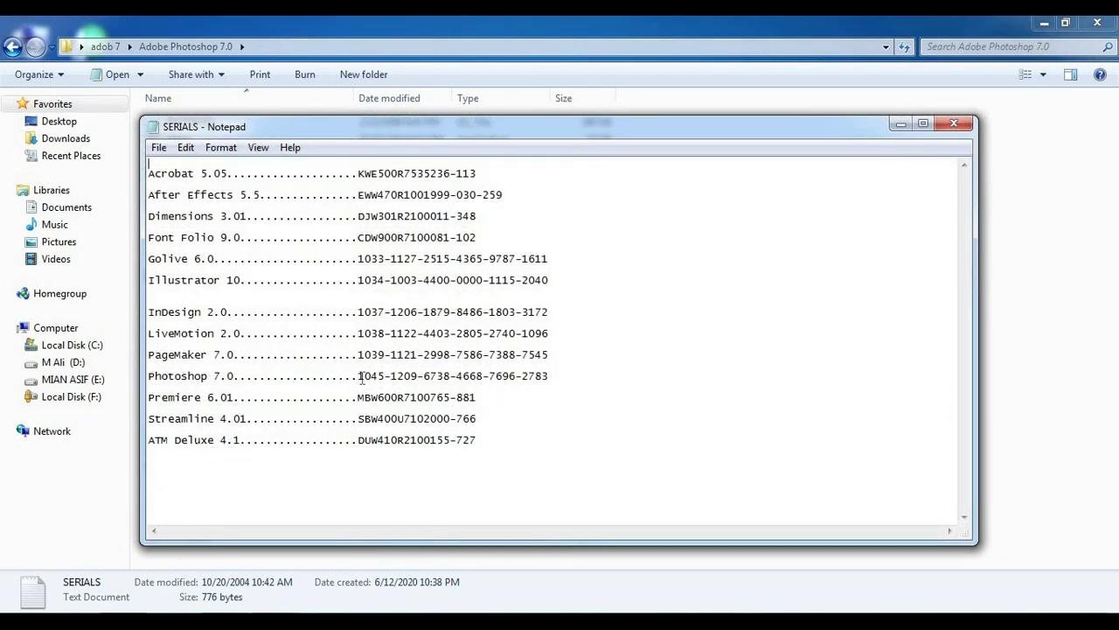
drag(360, 376, 559, 385)
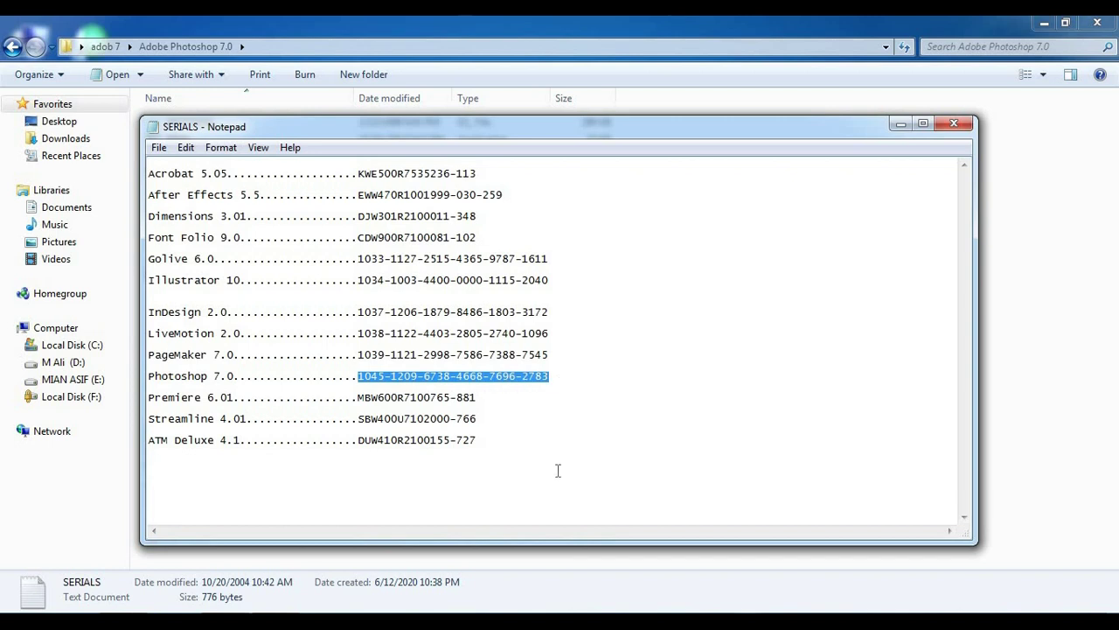
key(ctrl+c)
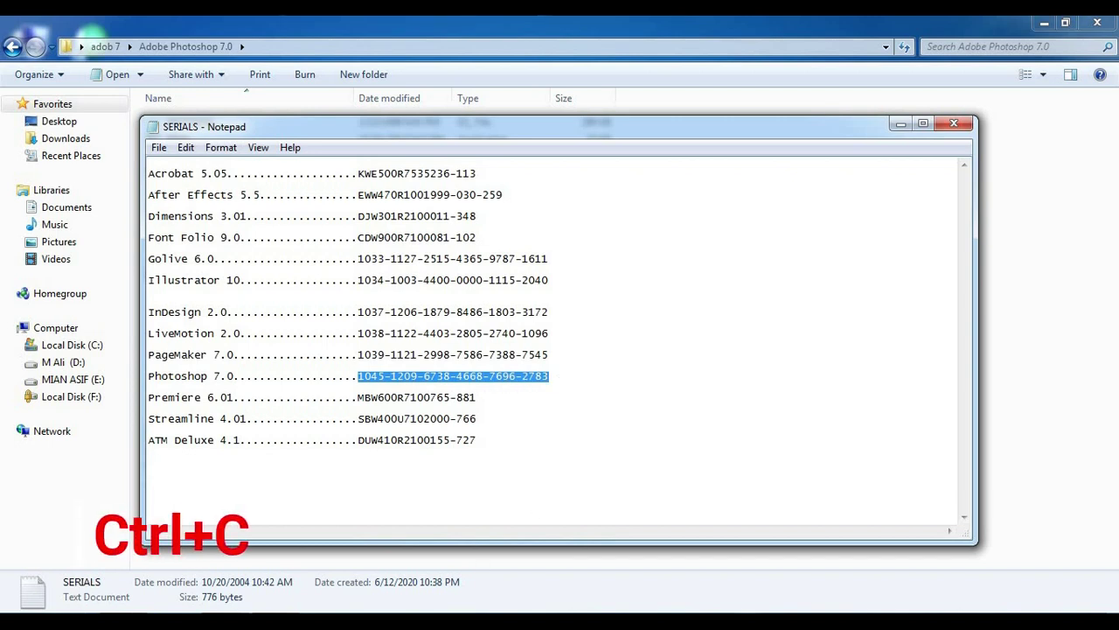
Step: Paste the copied serial number into the installer's Serial Number field and confirm the registration information as correct
click(212, 537)
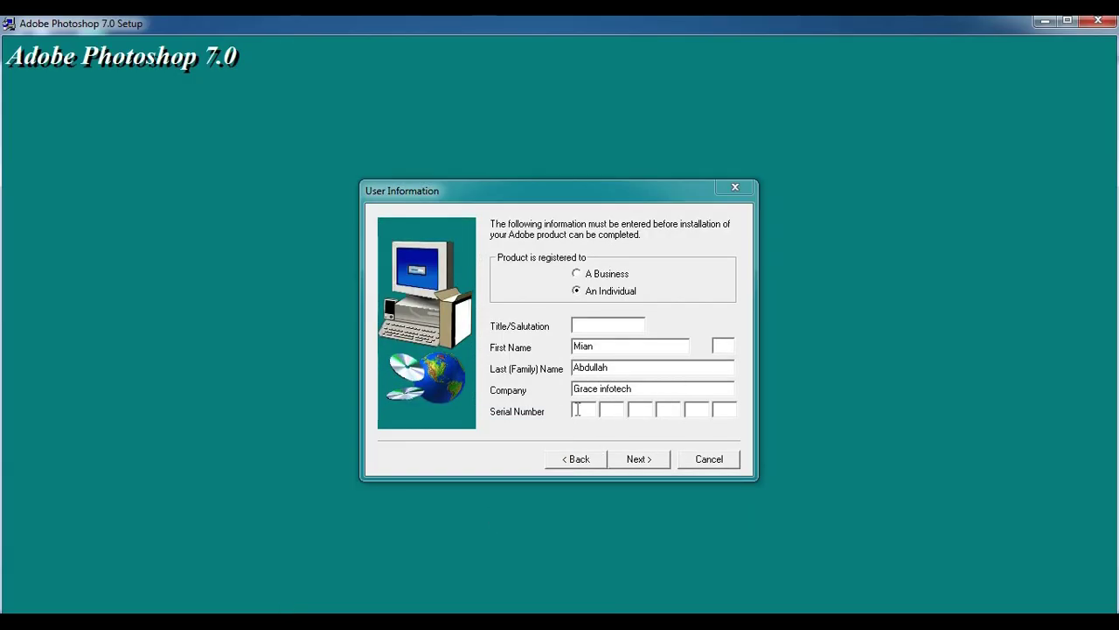
click(577, 409)
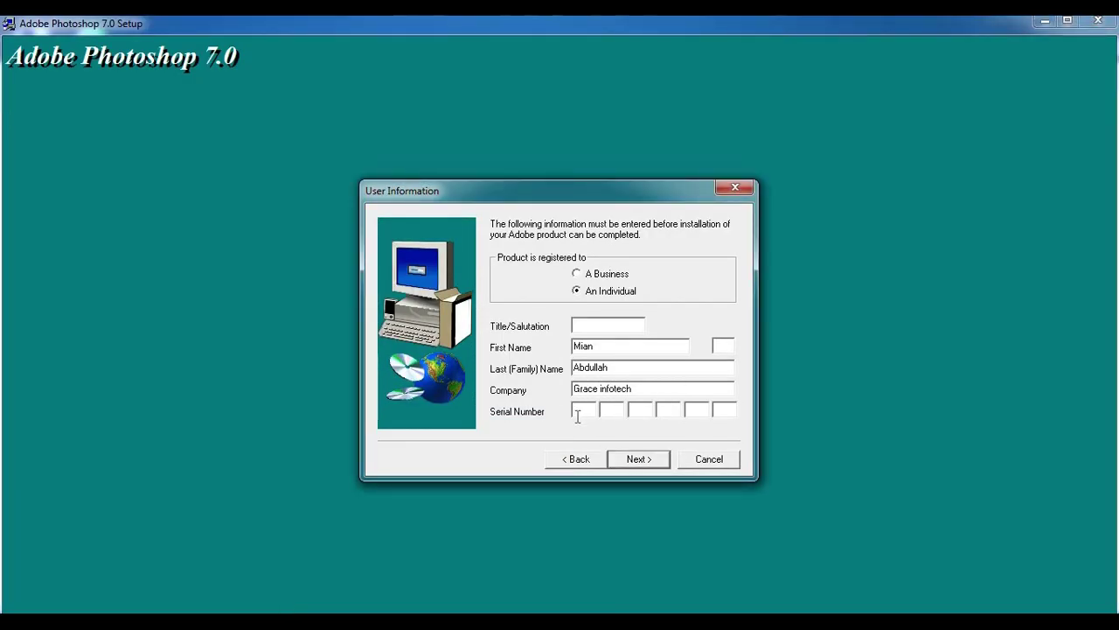
key(ctrl+v)
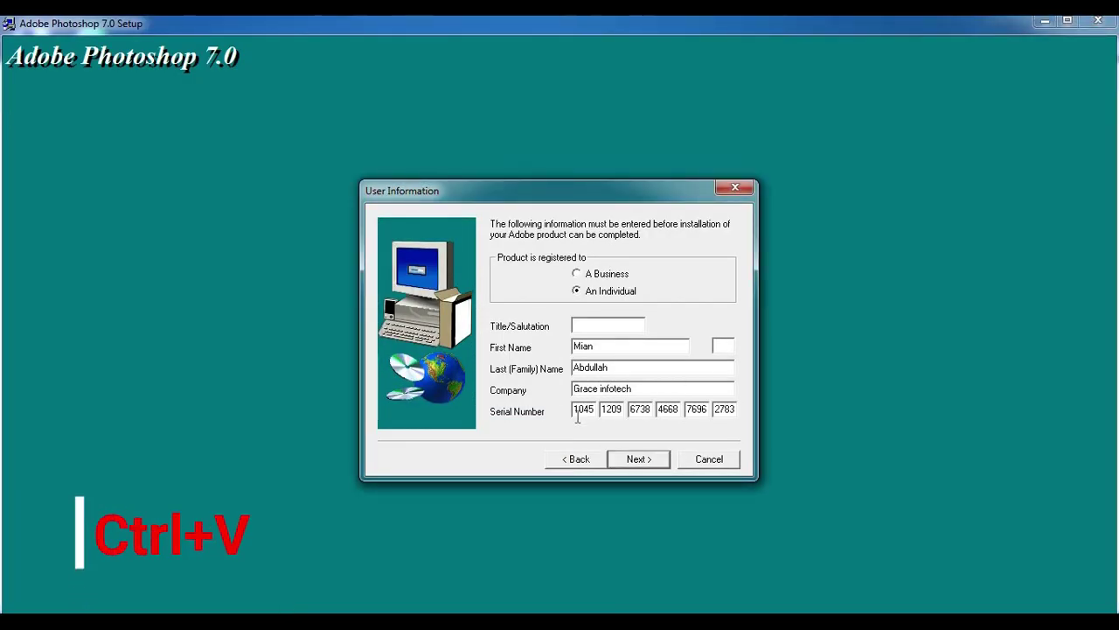
click(642, 458)
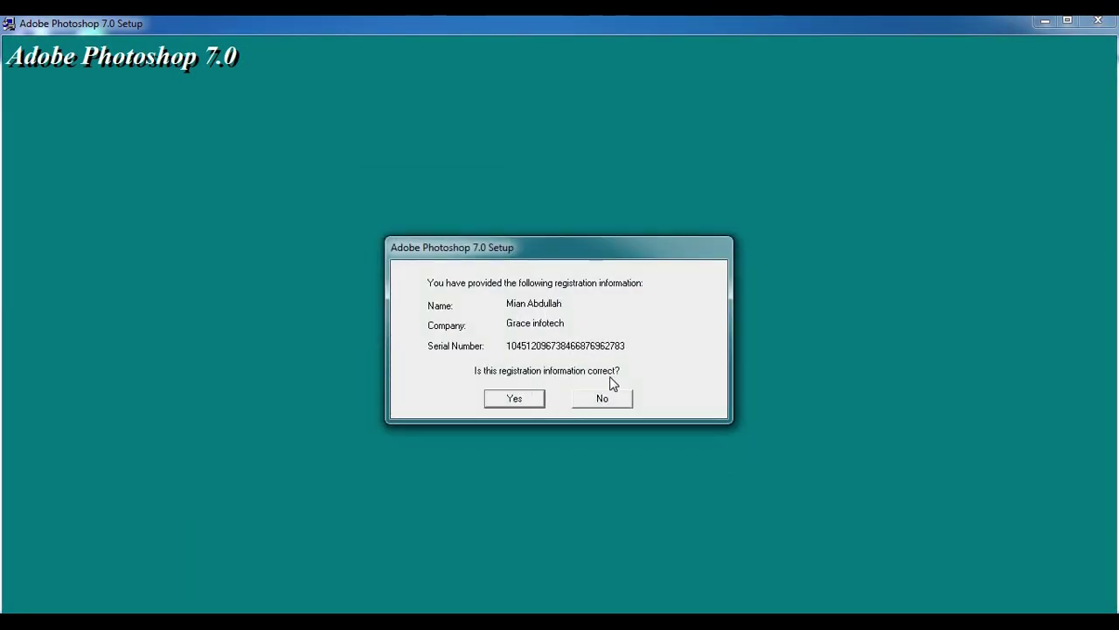
click(527, 404)
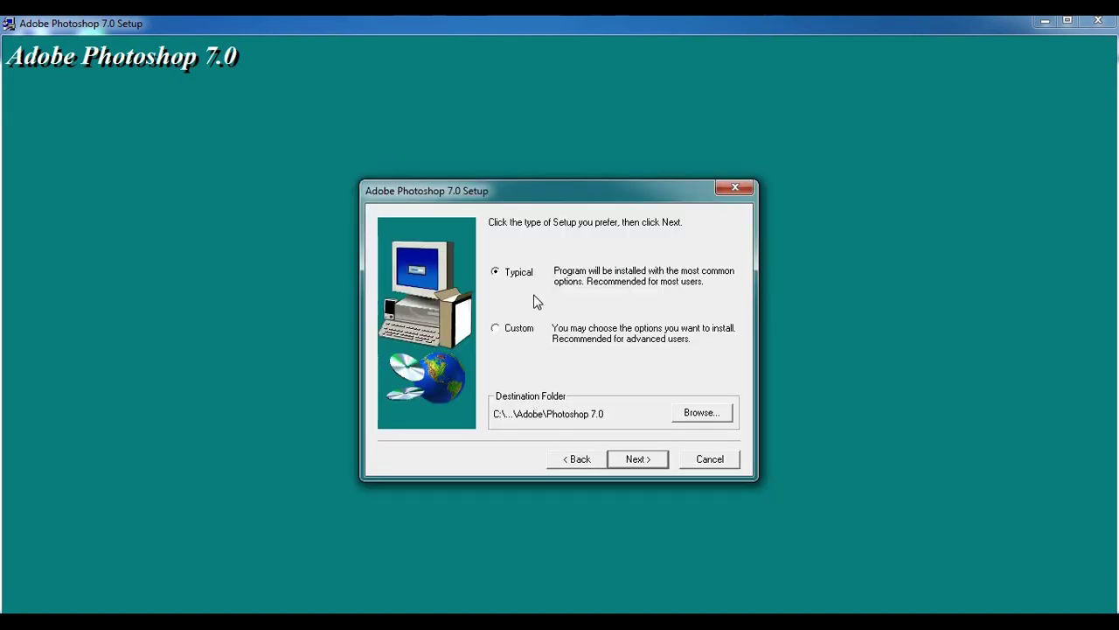
click(638, 459)
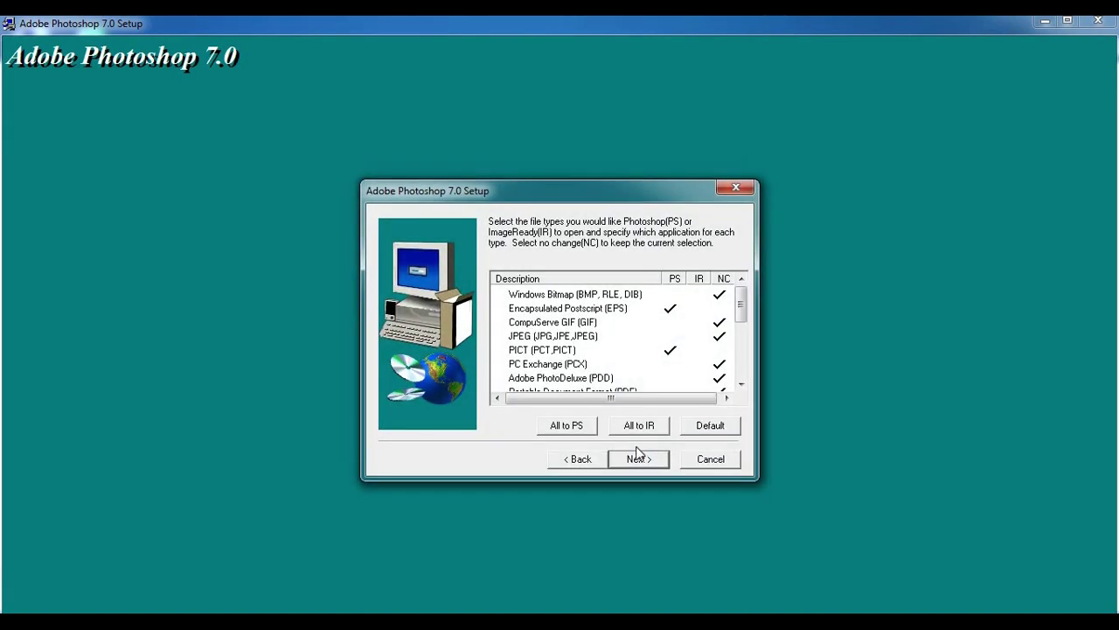
click(582, 462)
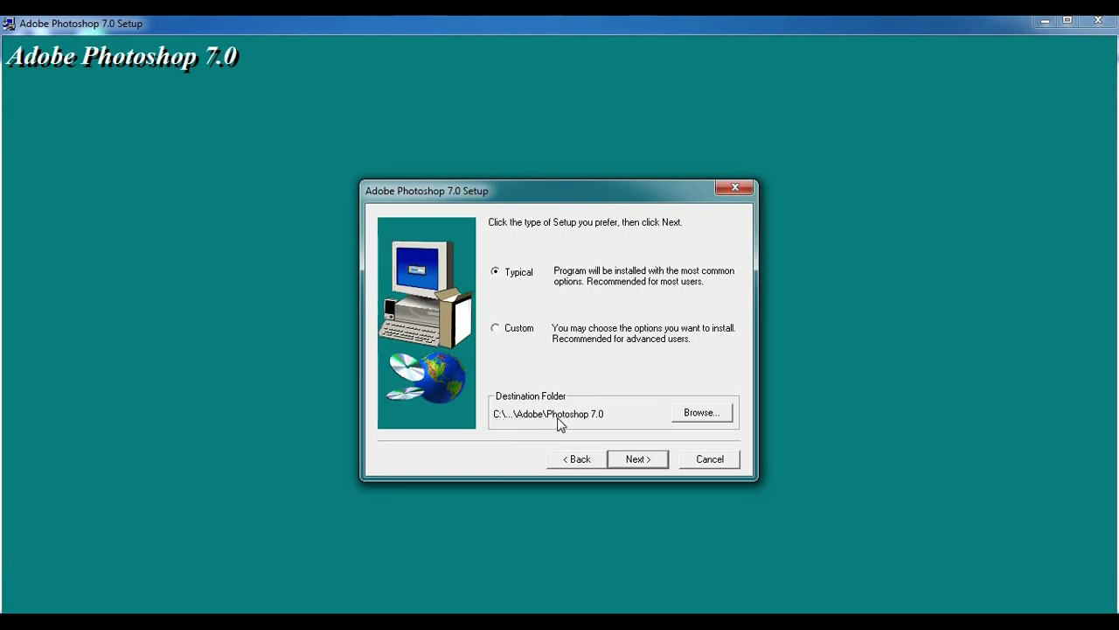
click(636, 467)
click(722, 418)
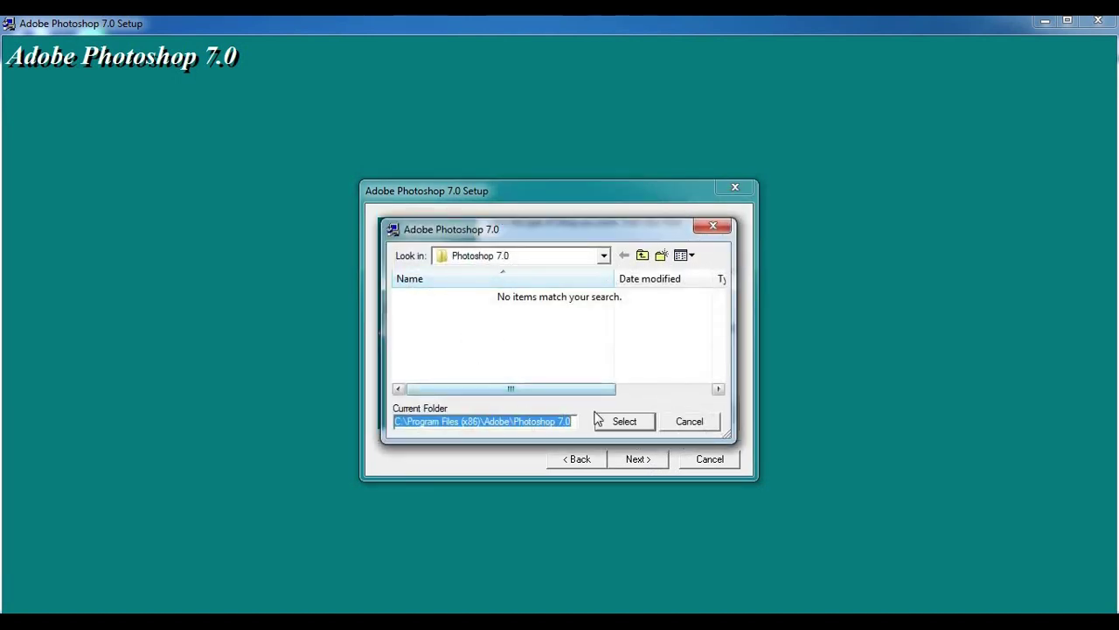
click(689, 424)
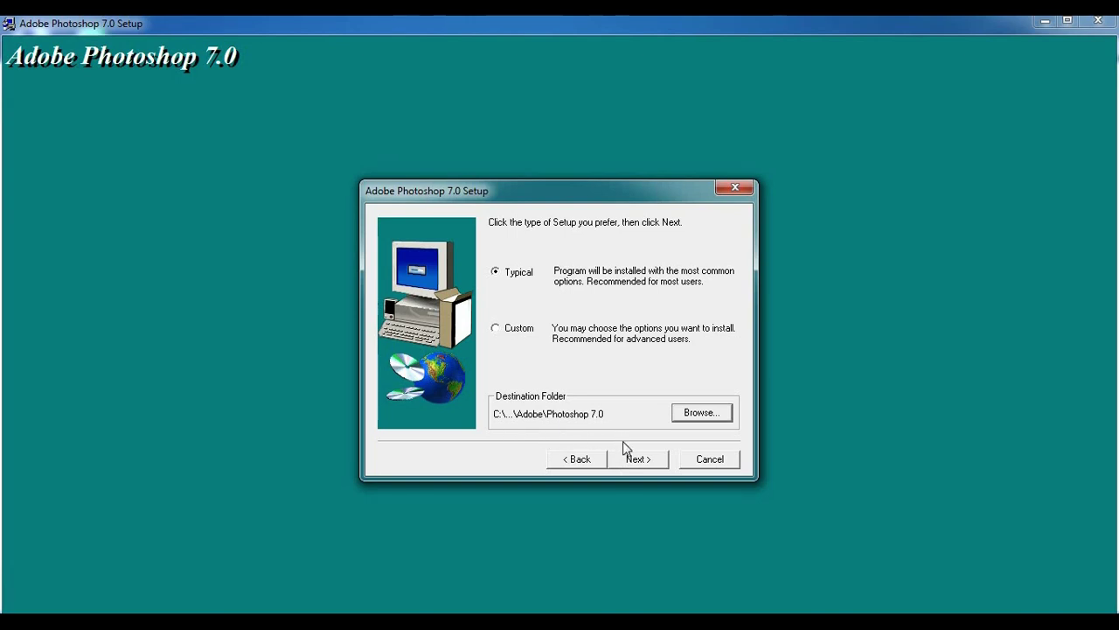
Step: Run the Typical installation with the default file-type associations and finish setup with the Photoshop ReadMe file displayed
click(636, 459)
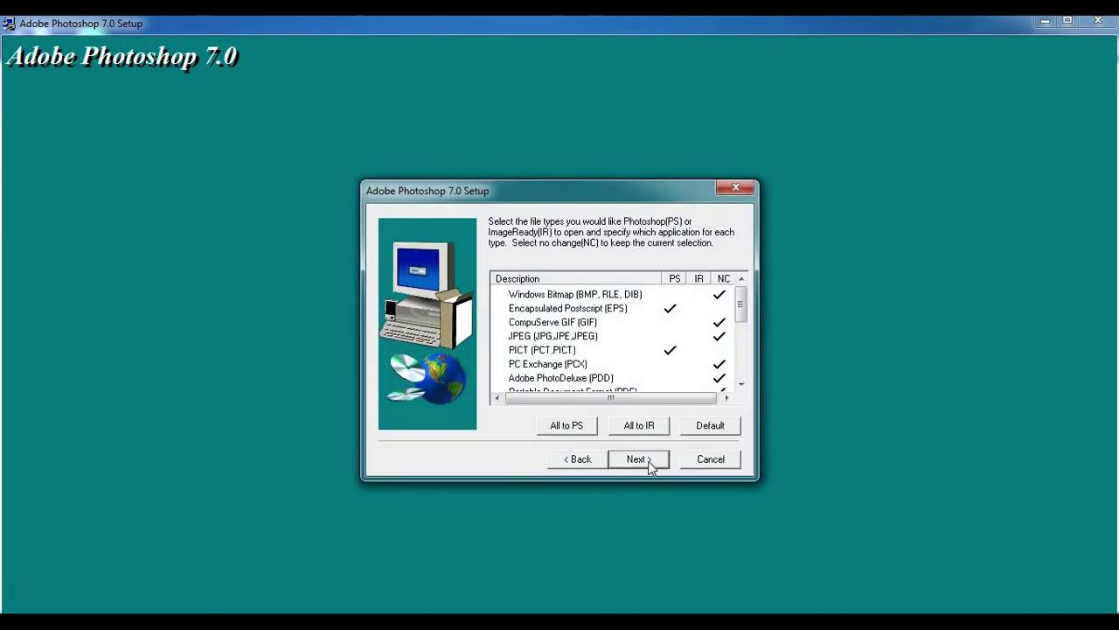
click(648, 461)
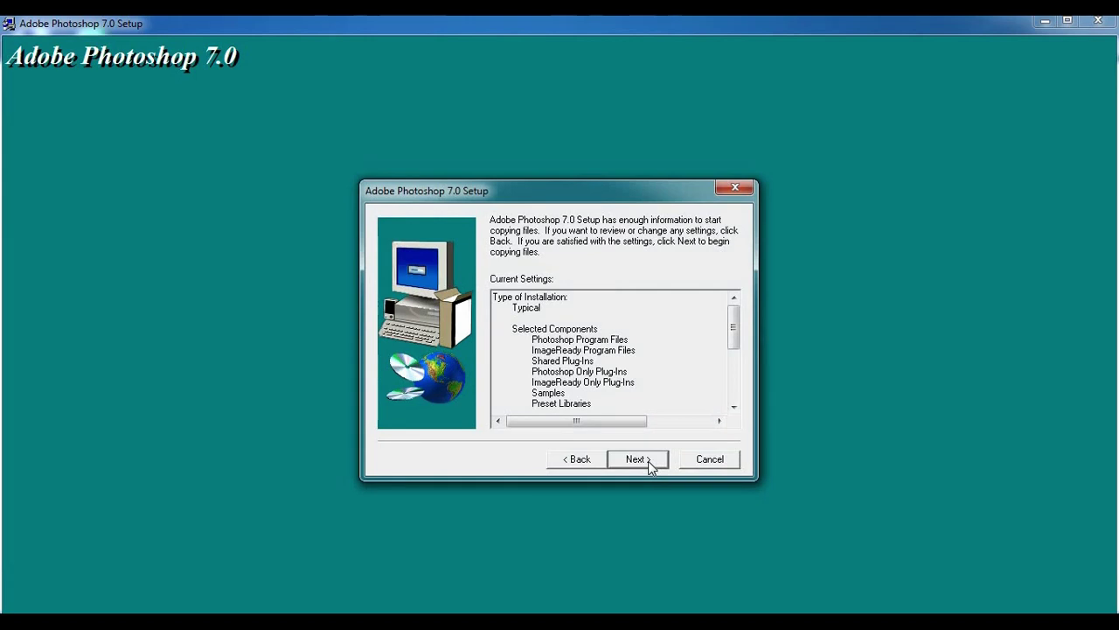
click(648, 461)
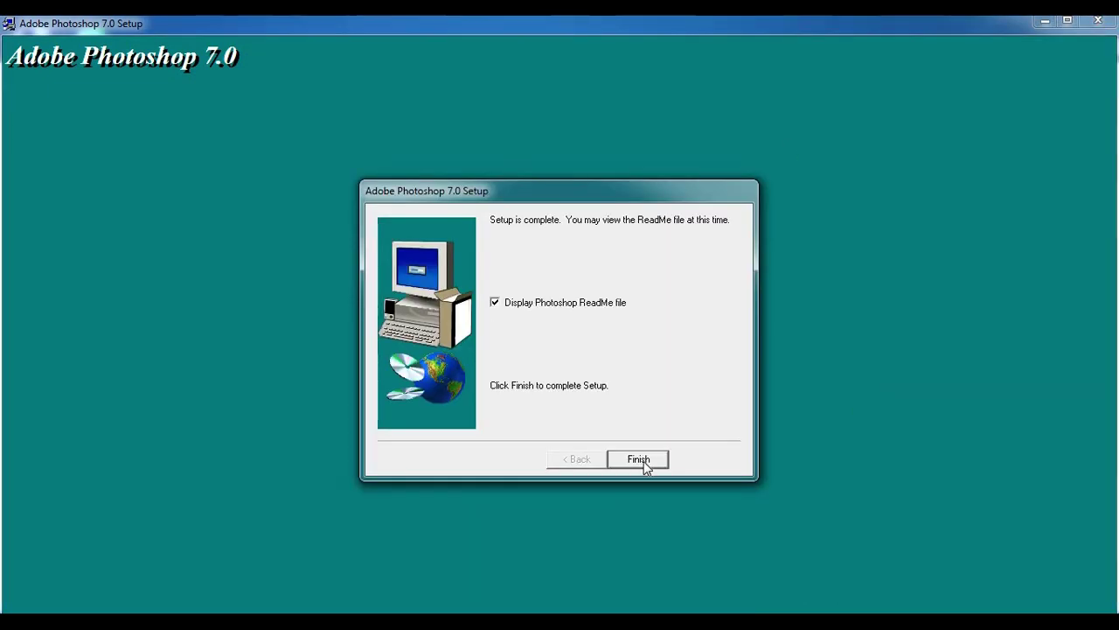
click(644, 461)
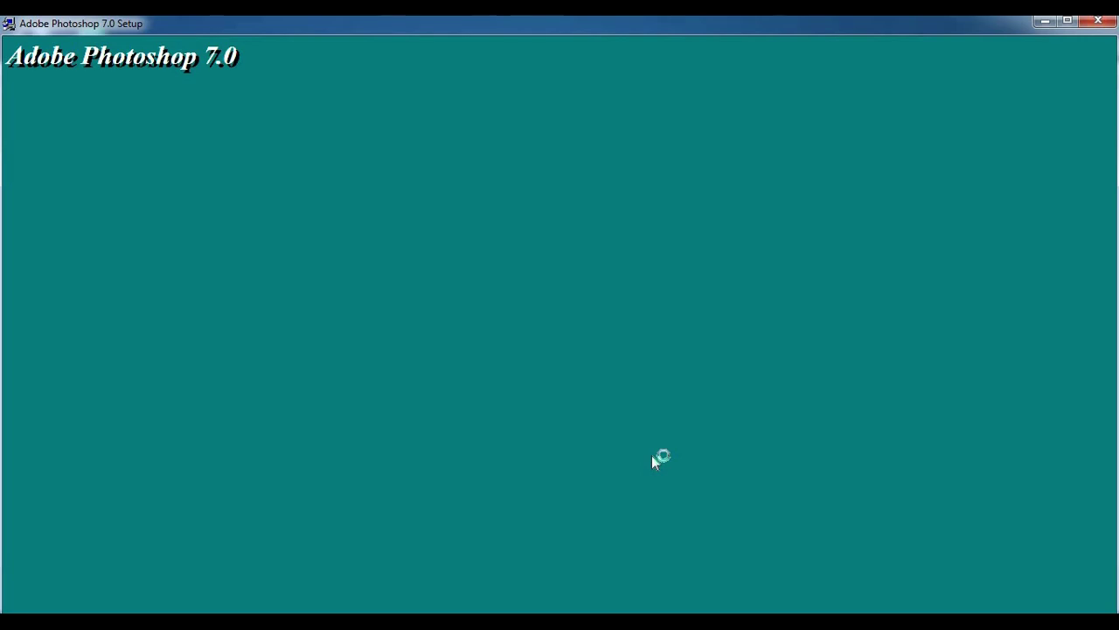
click(659, 378)
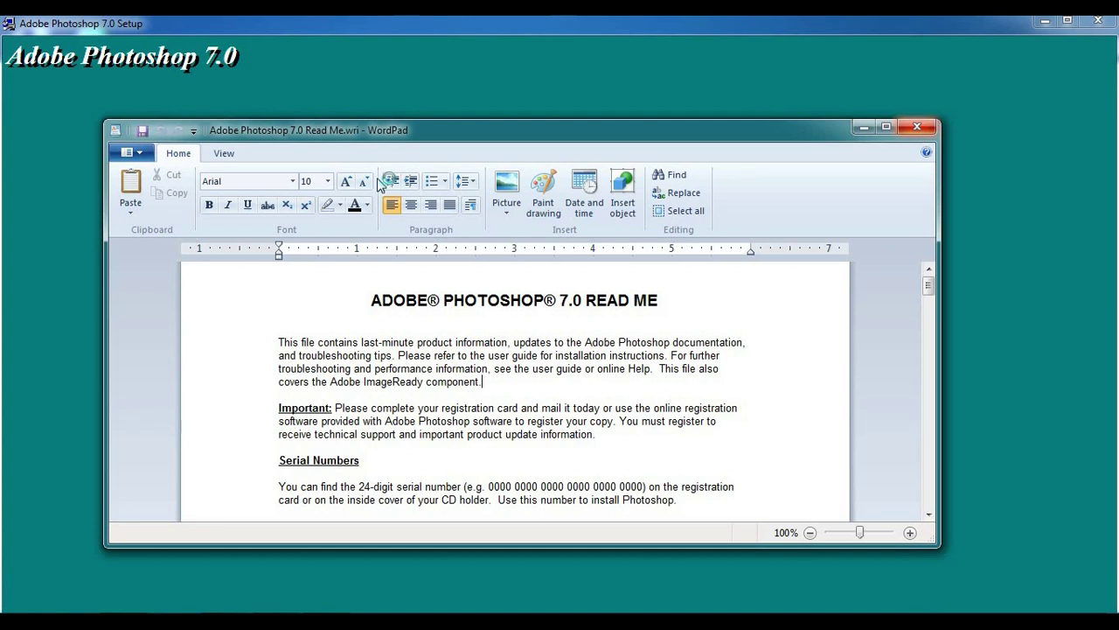
Step: Skim the Photoshop 7.0 Read Me, close it, and dismiss the installer's closing thank-you message
click(512, 382)
scroll(539, 420, down, 20)
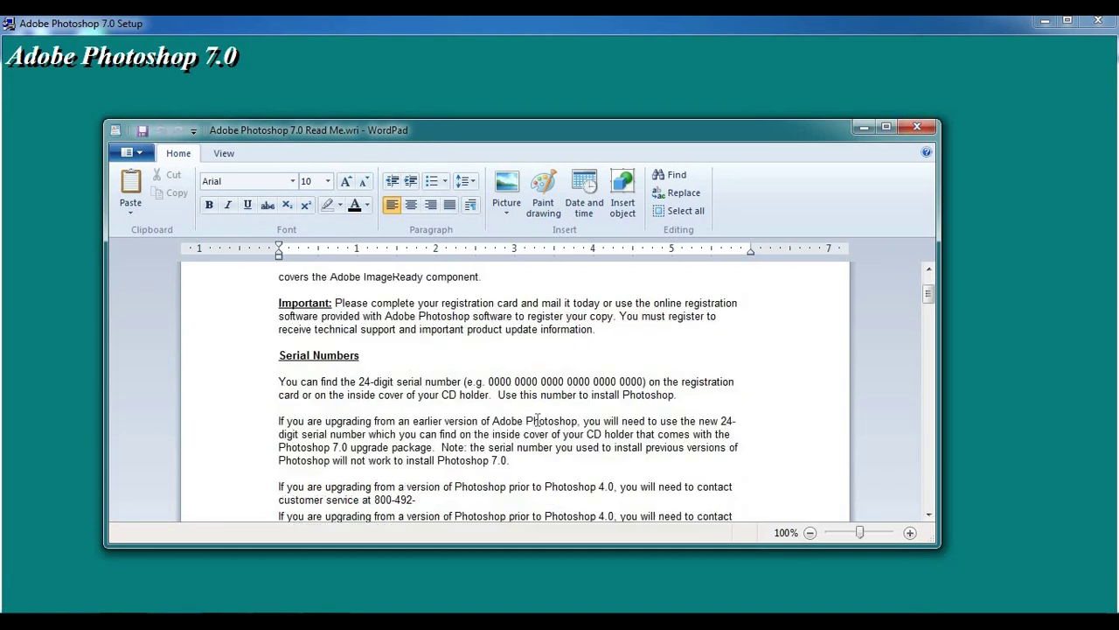
scroll(539, 420, down, 10)
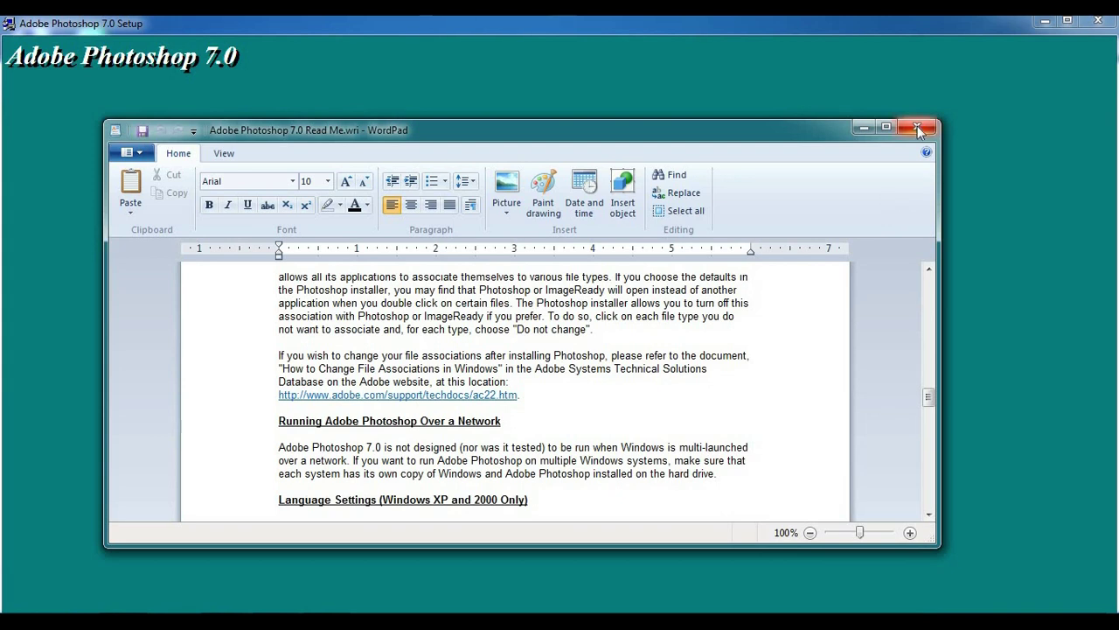
click(917, 126)
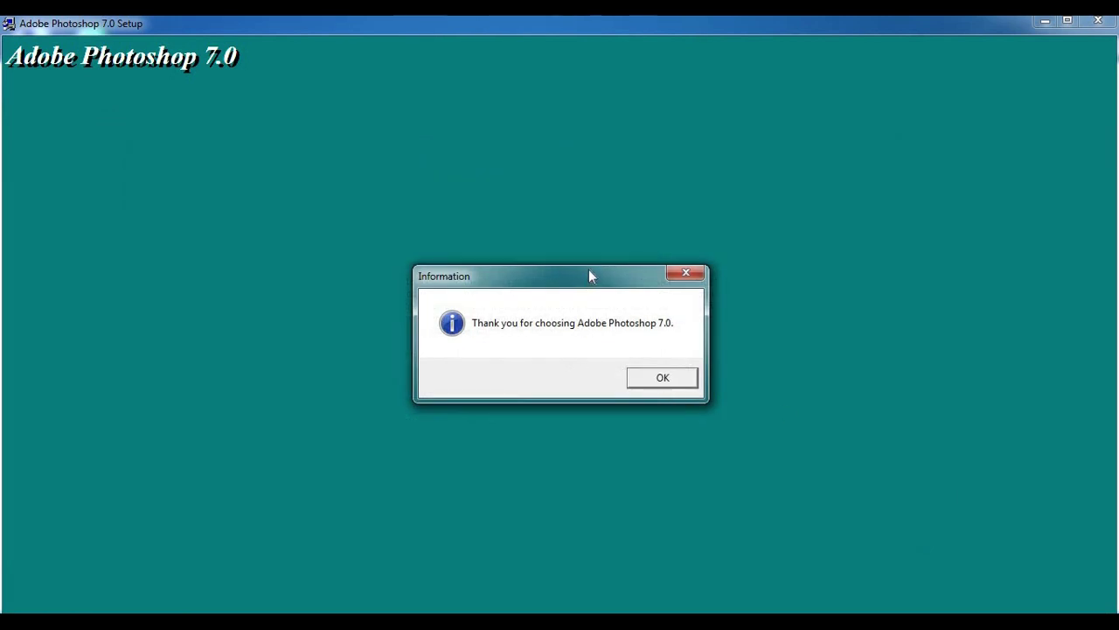
drag(589, 275, 588, 246)
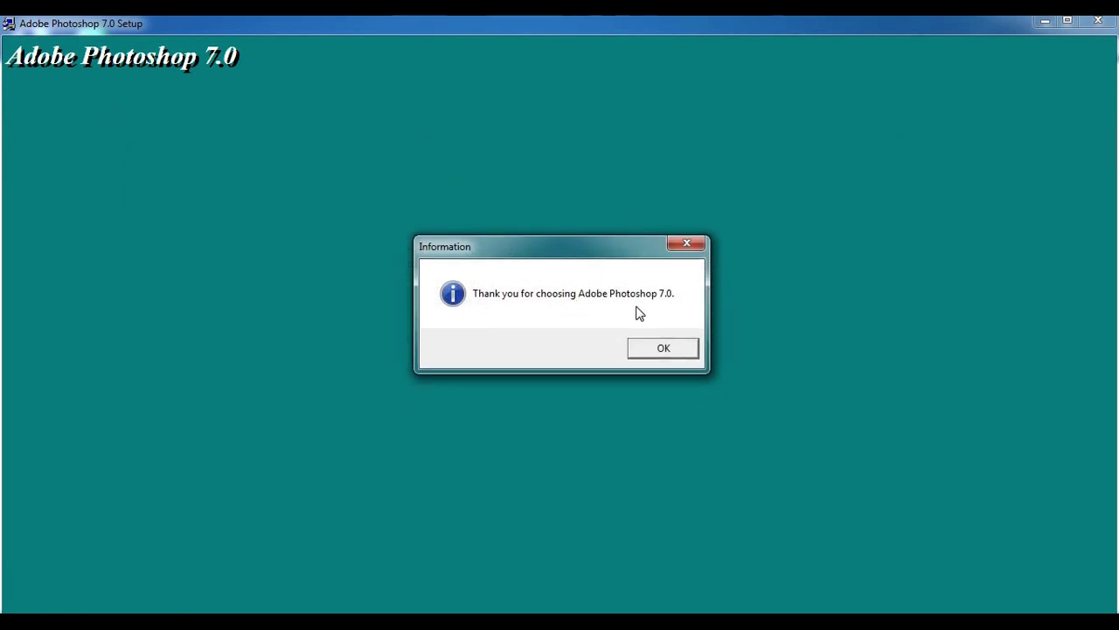
click(673, 353)
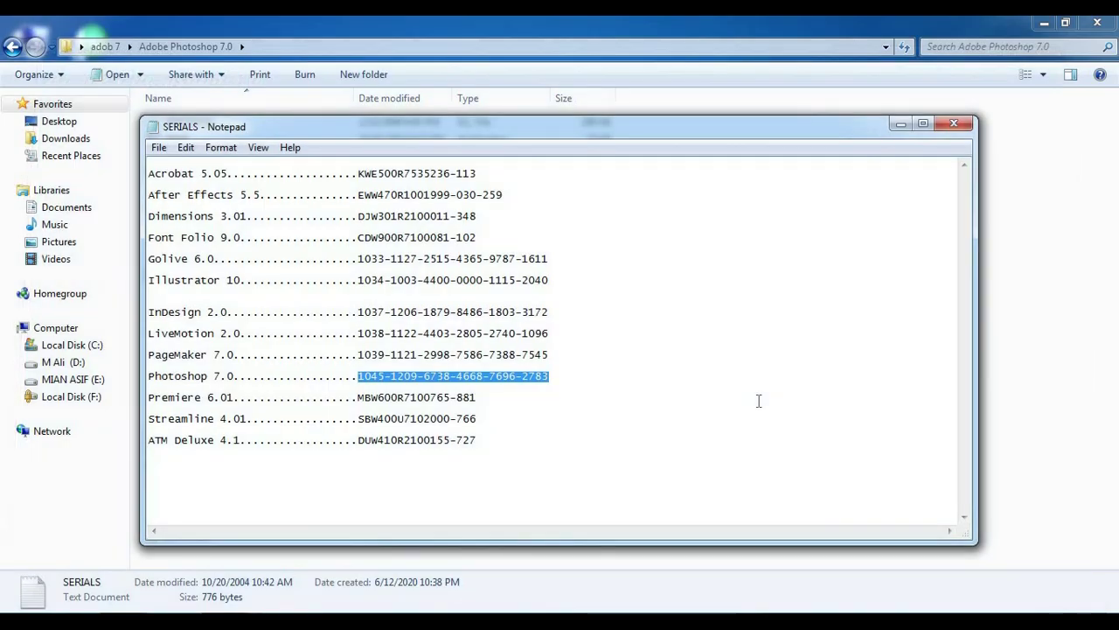
Step: Close the SERIALS text document and the Adobe Photoshop 7.0 setup folder, and refresh the desktop
click(955, 124)
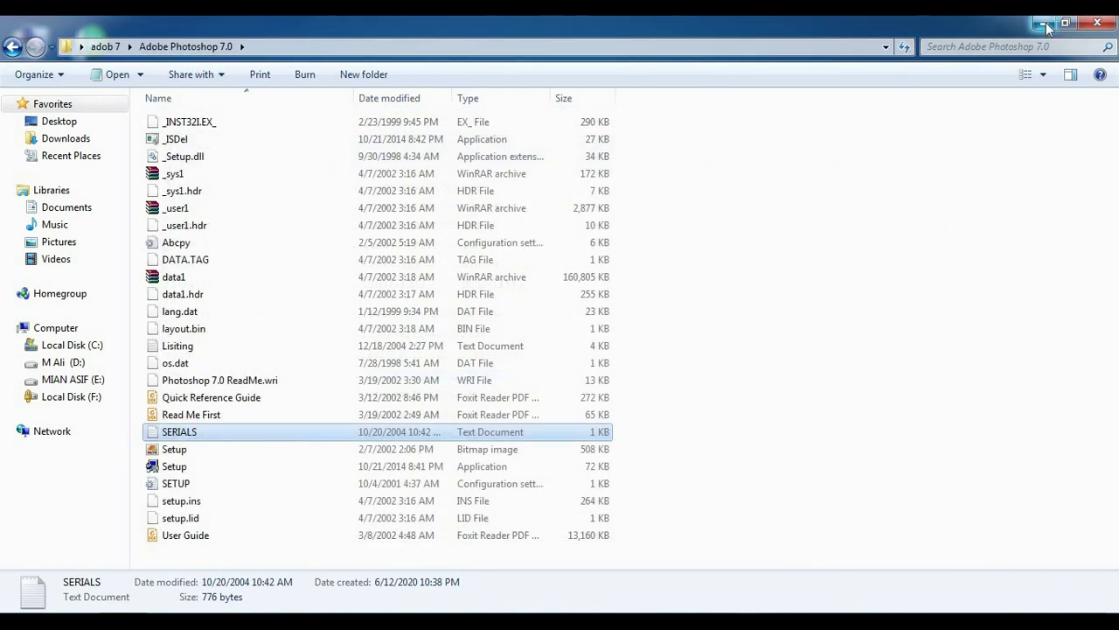
click(1098, 24)
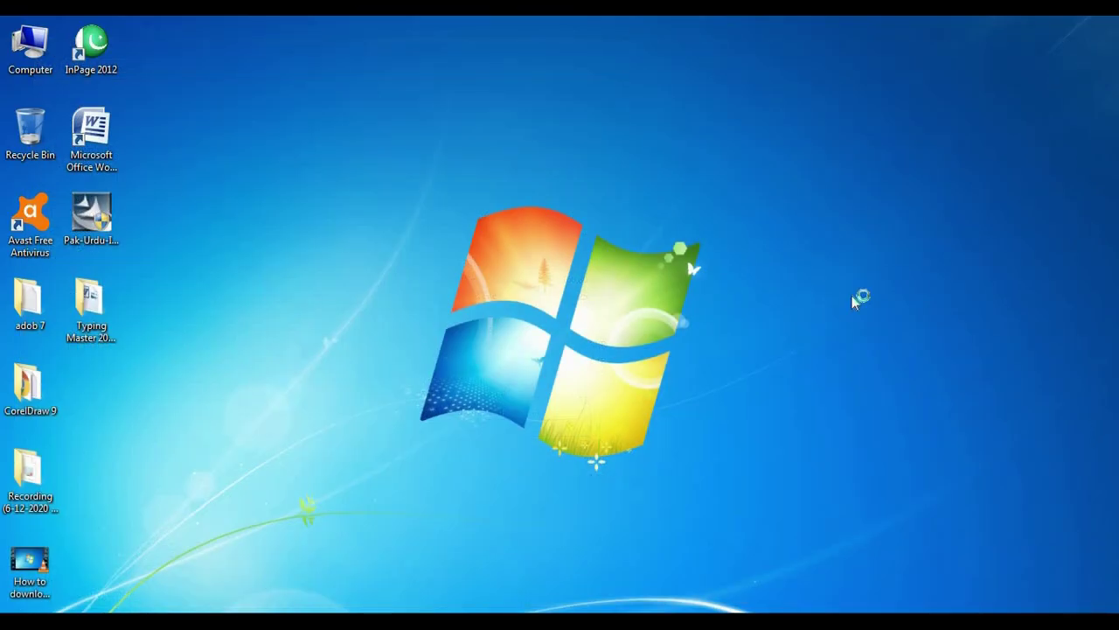
right_click(462, 187)
click(528, 242)
right_click(464, 205)
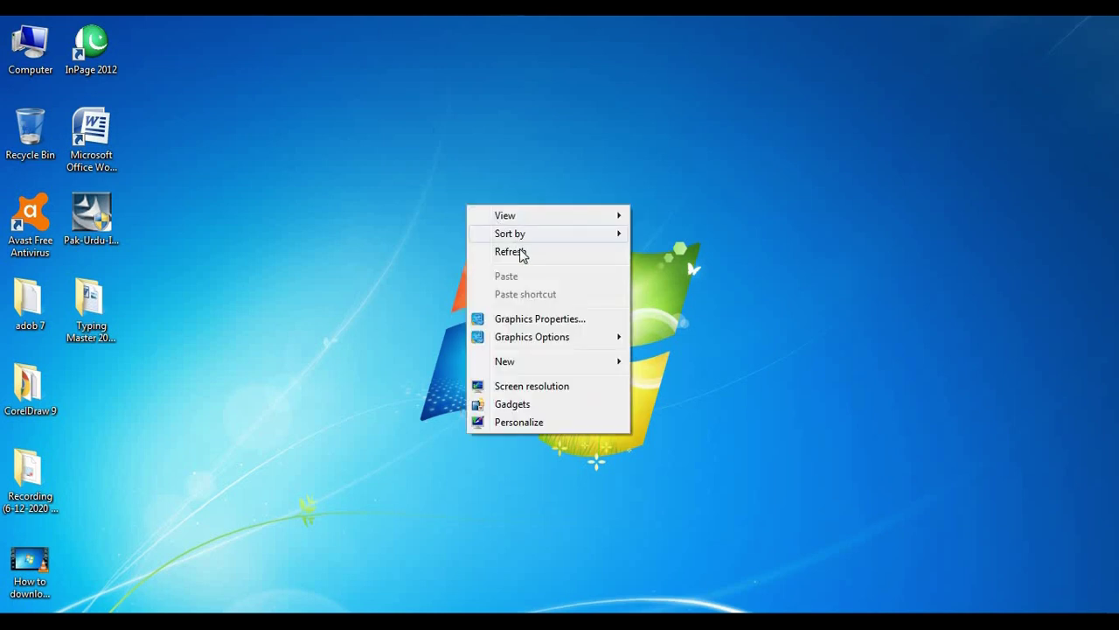
click(522, 250)
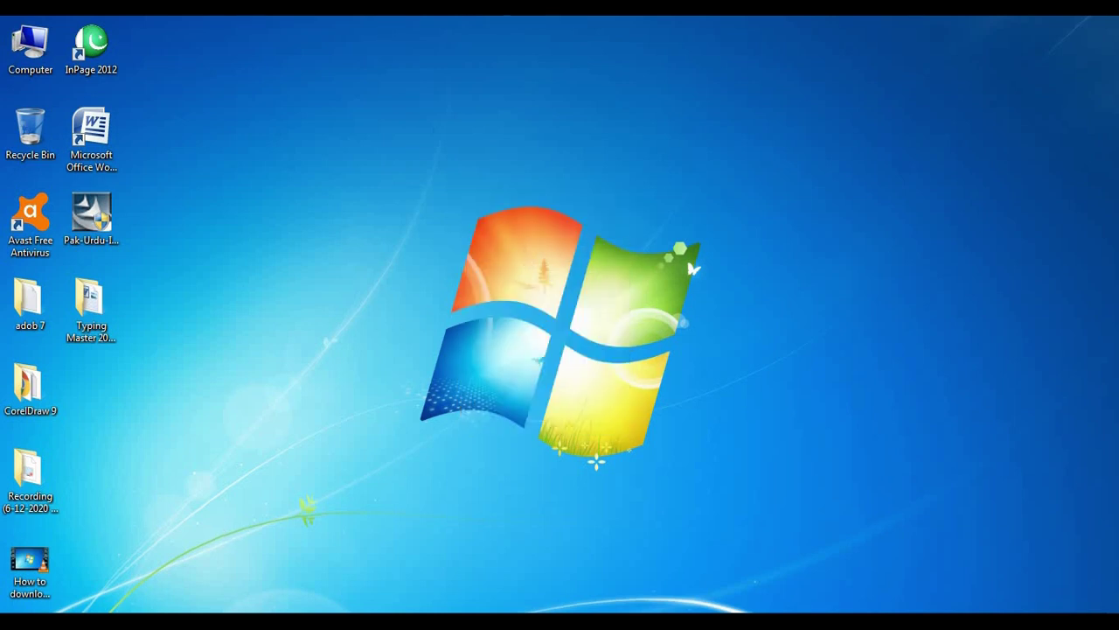
Step: Launch the installed Adobe Photoshop 7.0, acknowledging the scratch volume notice, and maximize its window
key(super)
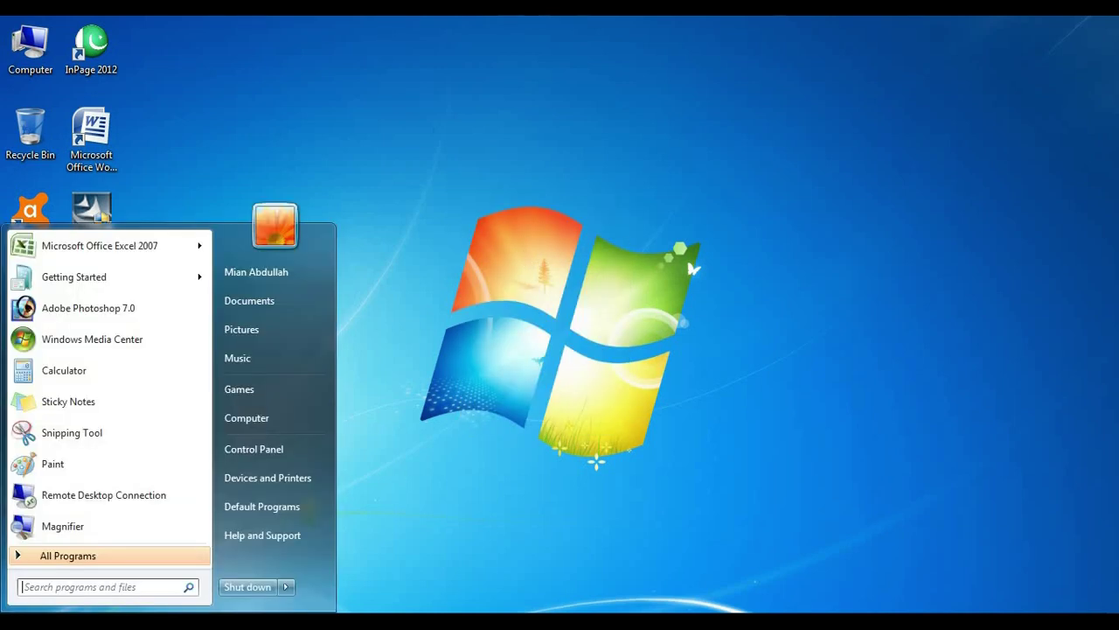
click(63, 558)
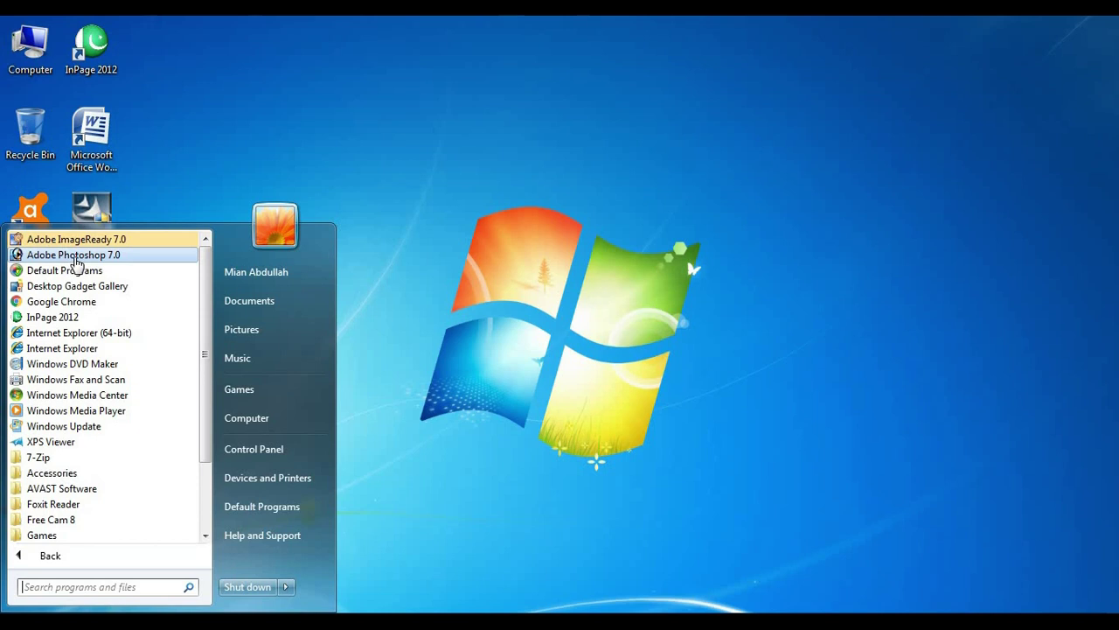
click(70, 258)
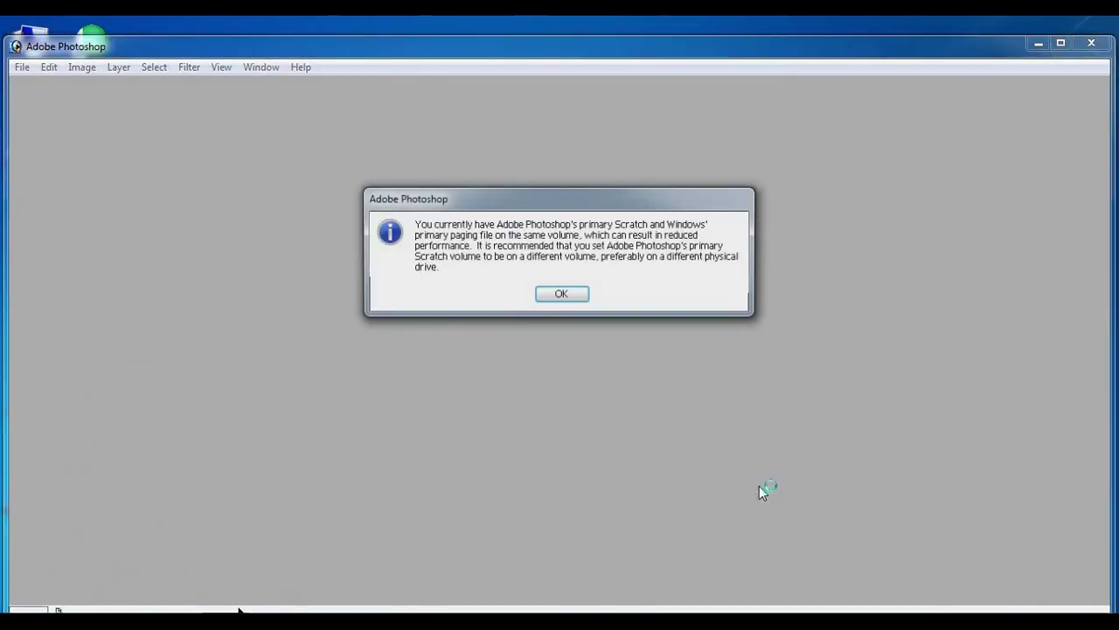
click(562, 295)
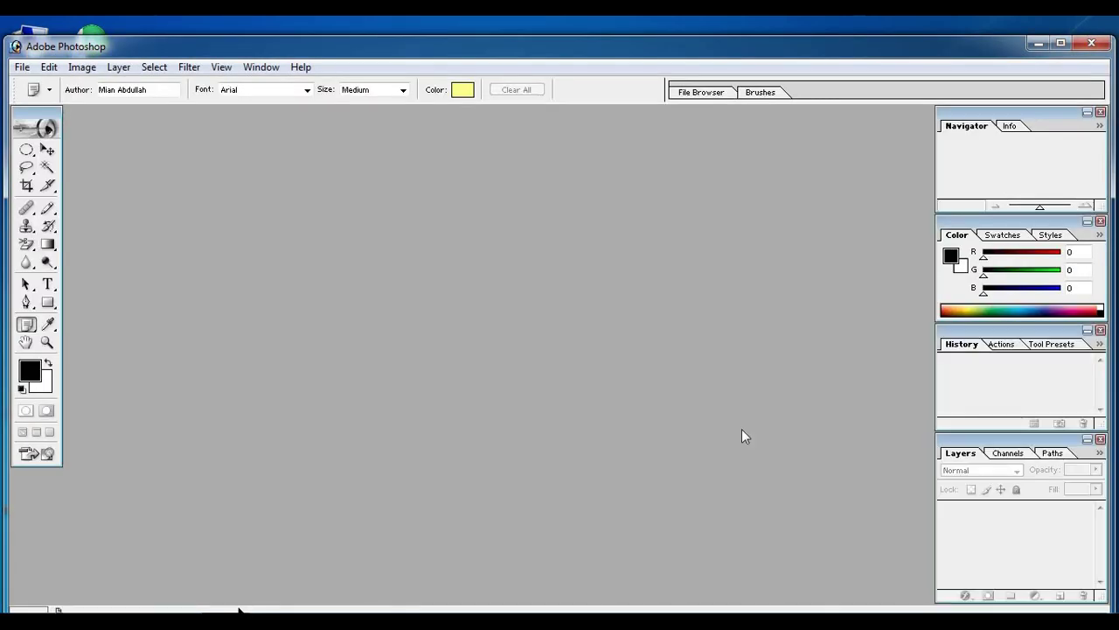
click(1060, 43)
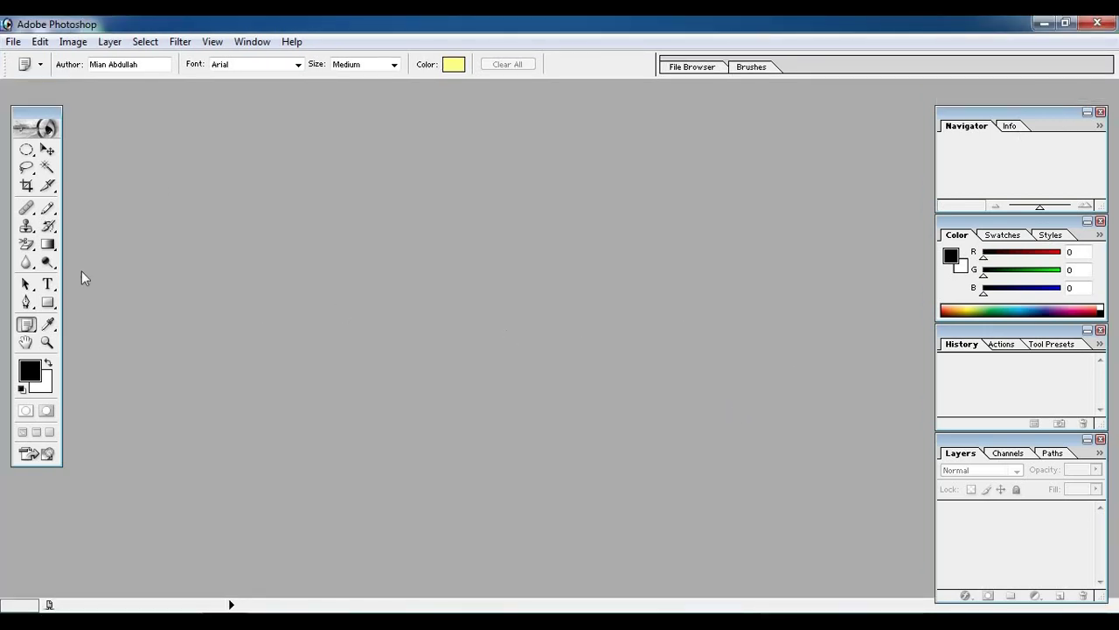
Step: Create a new blank RGB document in Photoshop with the default settings
click(13, 42)
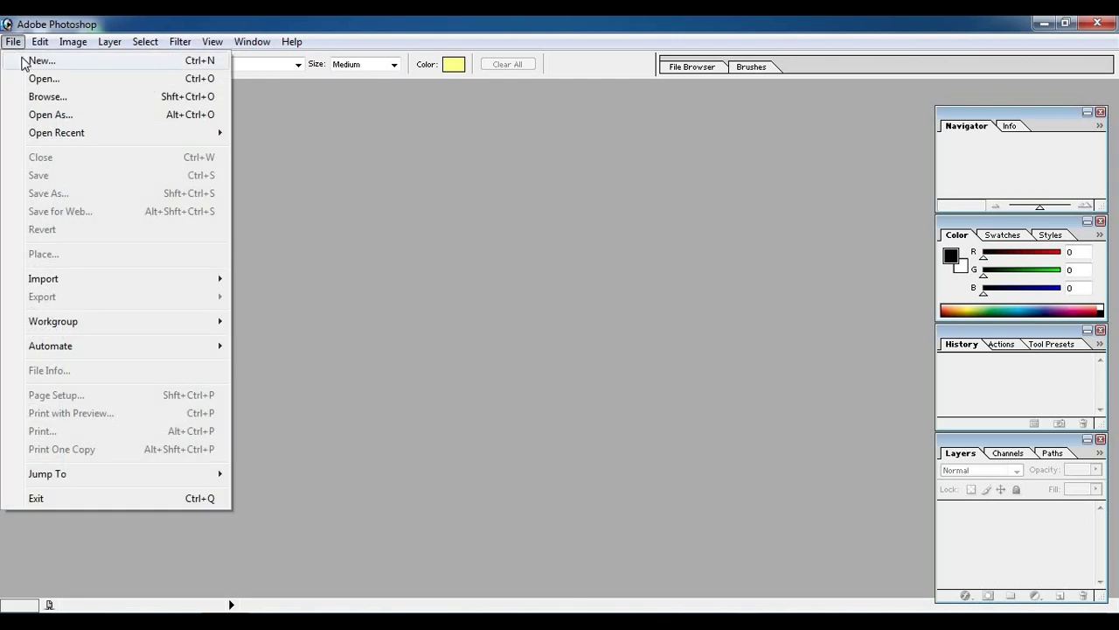
click(39, 60)
click(690, 221)
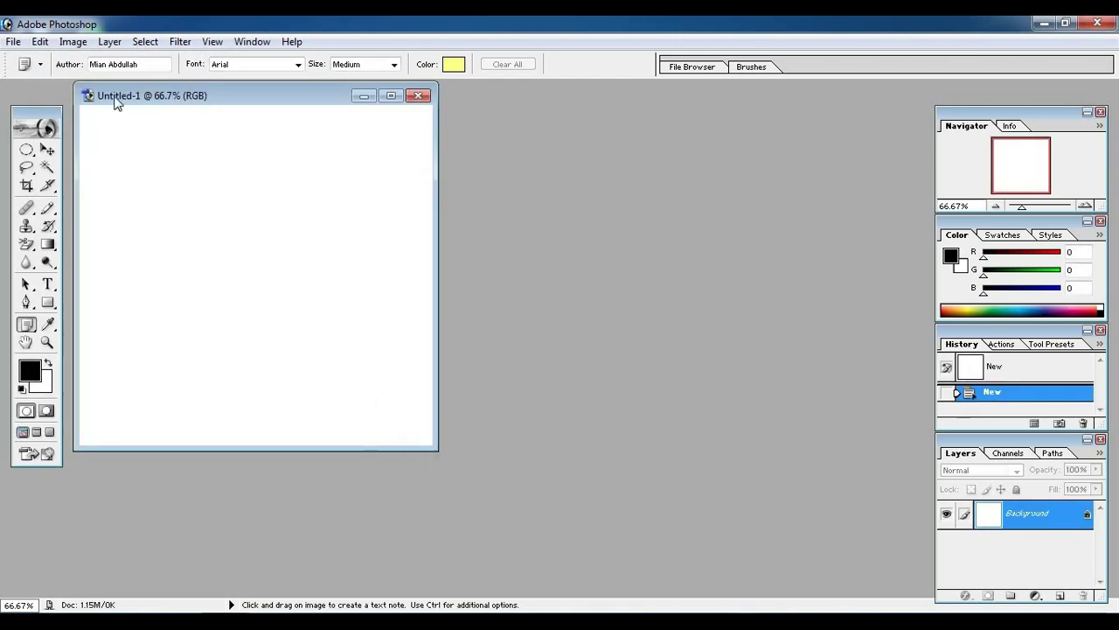